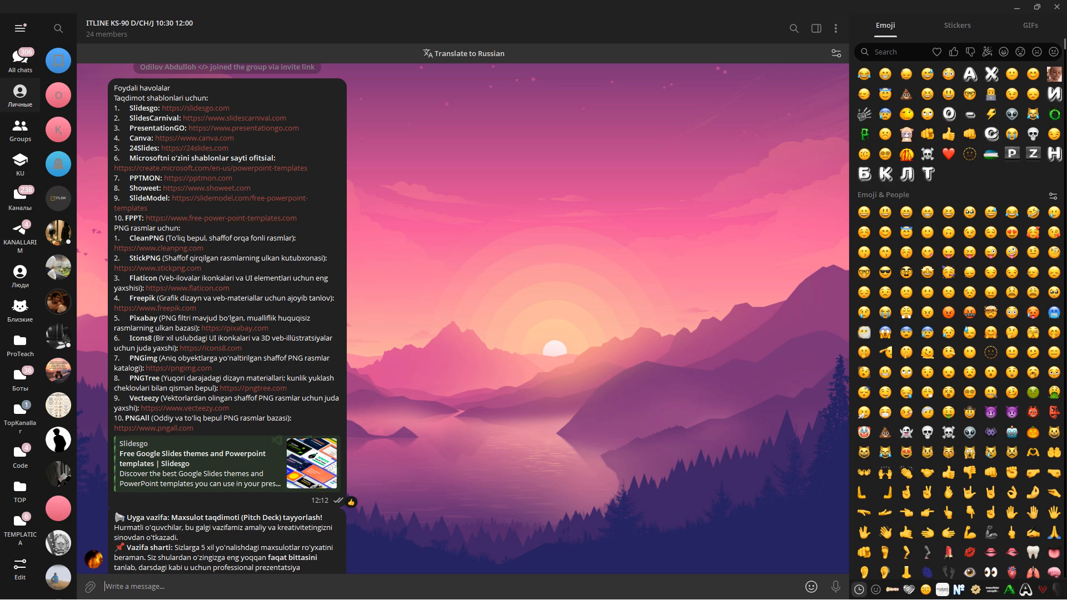
# Read the pitch deck homework assignment in the group chat and switch to the Prezentatsiya folder in File Explorer
pyautogui.scroll(-4, 236, 328)
pyautogui.scroll(-3, 236, 329)
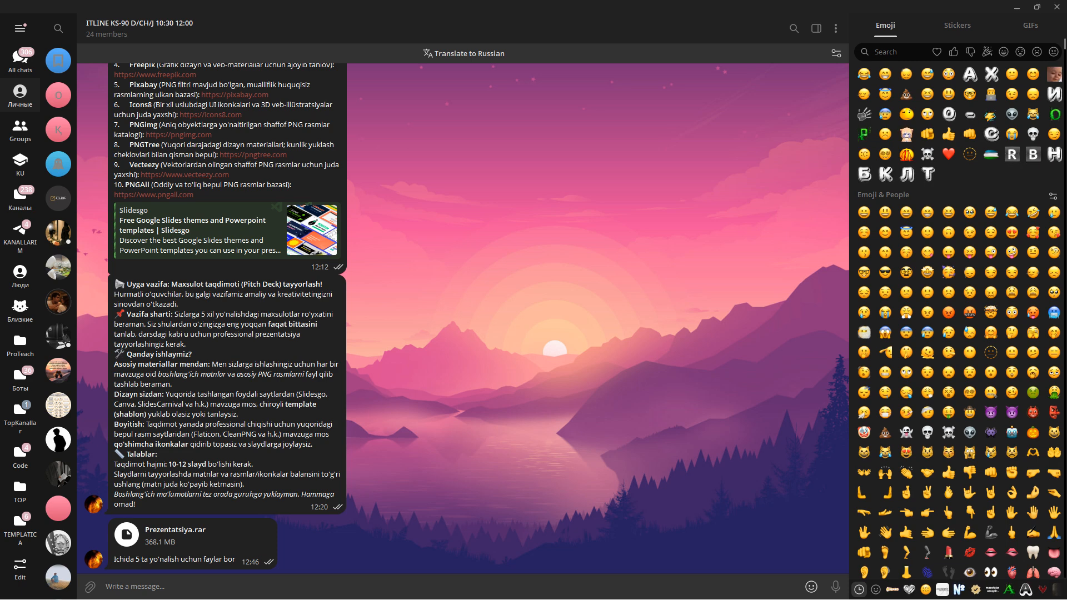
pyautogui.hotkey('alt', 'Tab')
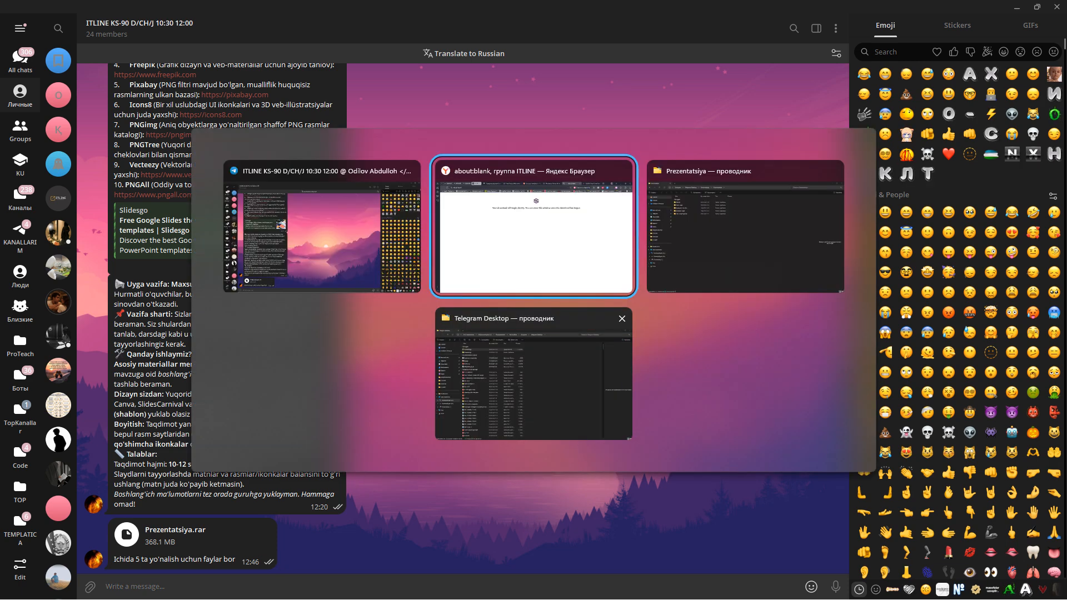
pyautogui.click(745, 228)
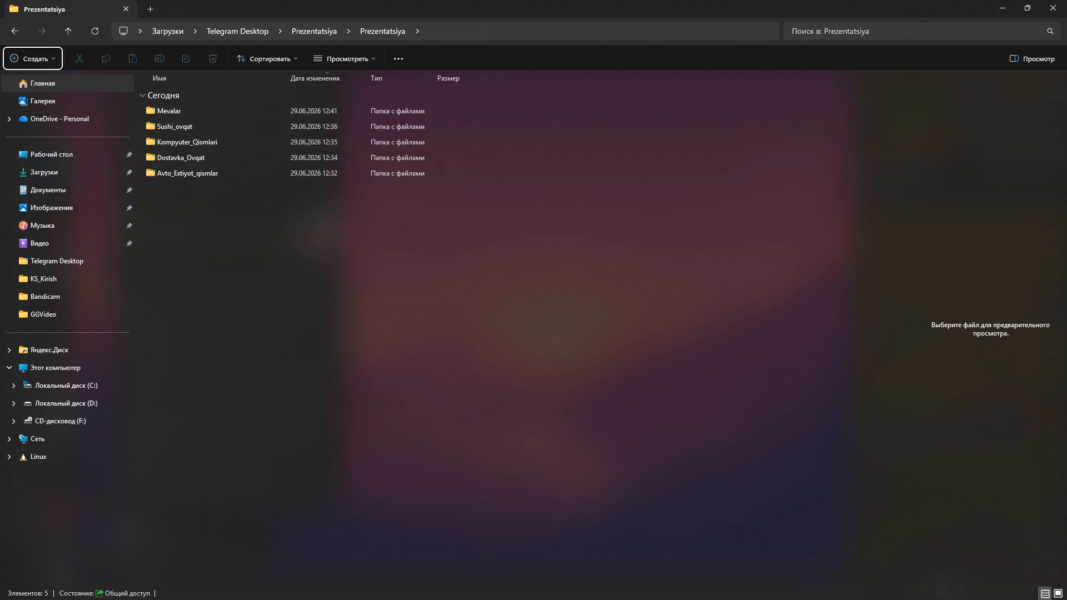
# View the image files in the Avto_Extiyot_qismlar folder as large icons and return to the parent folder
pyautogui.doubleClick(187, 173)
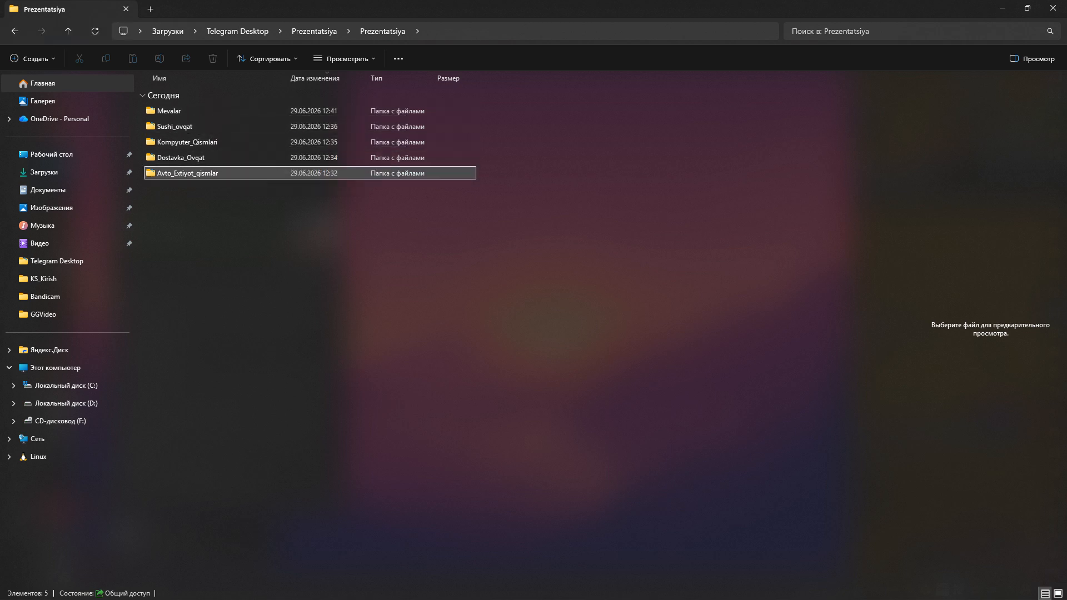
pyautogui.scroll(8, 187, 173)
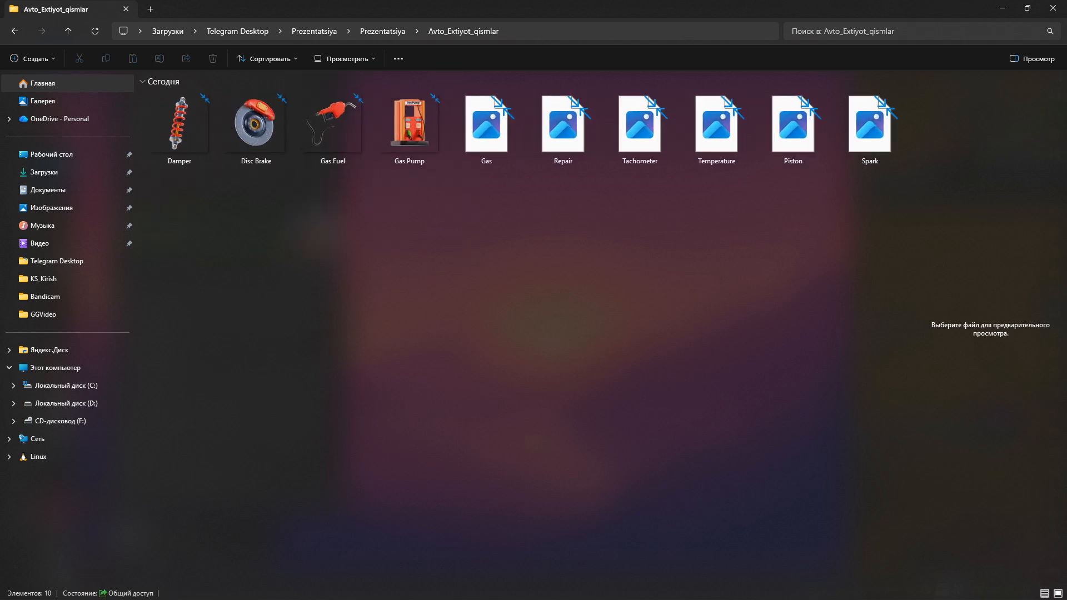
pyautogui.click(15, 31)
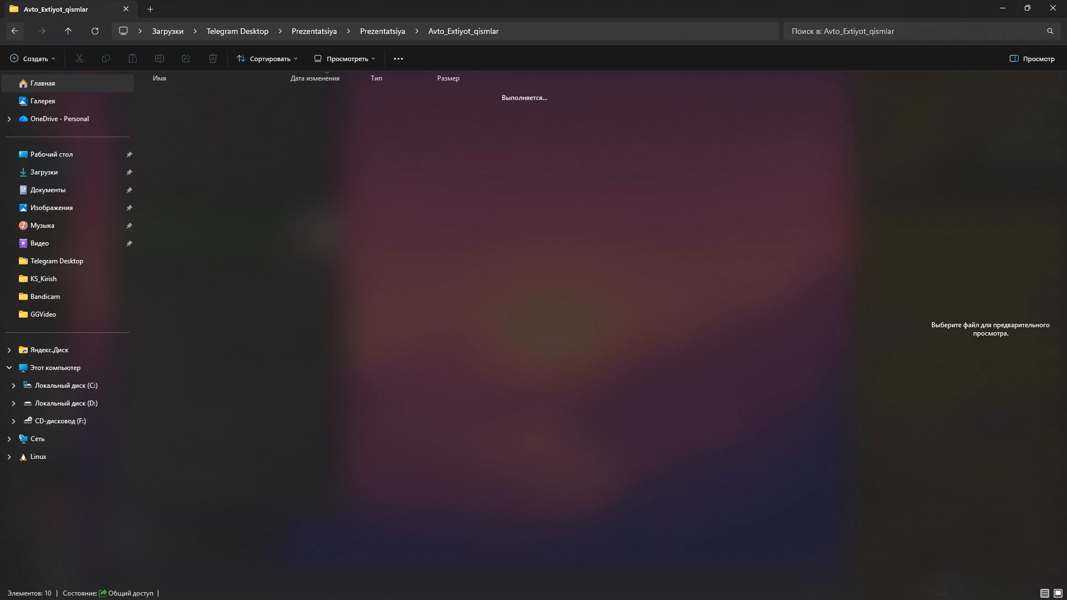
# Open the Sushi_ovqat folder and display its images as large icons
pyautogui.doubleClick(175, 126)
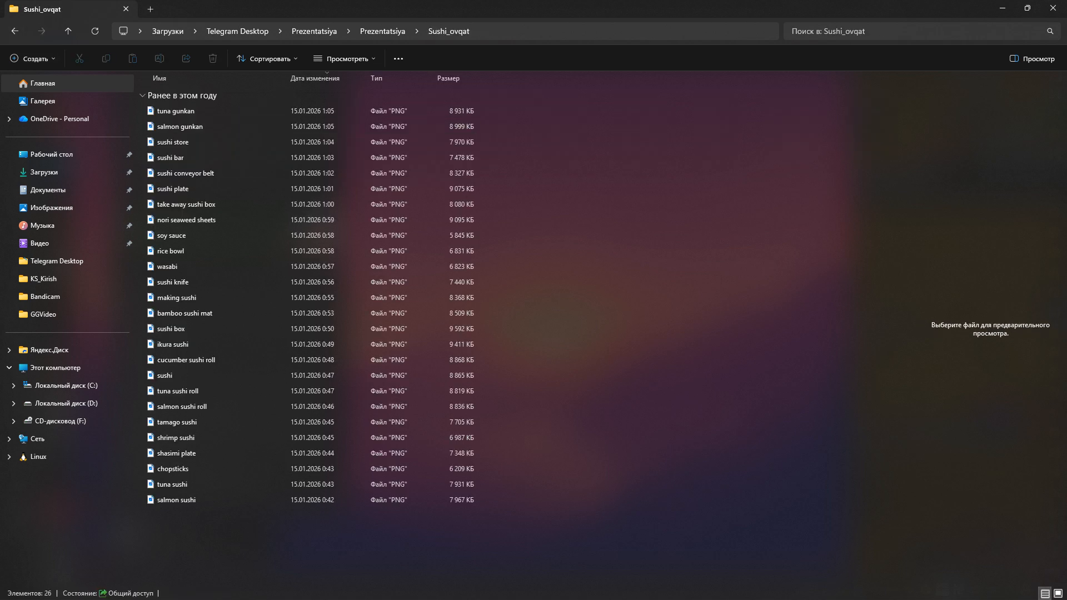
pyautogui.scroll(4, 222, 345)
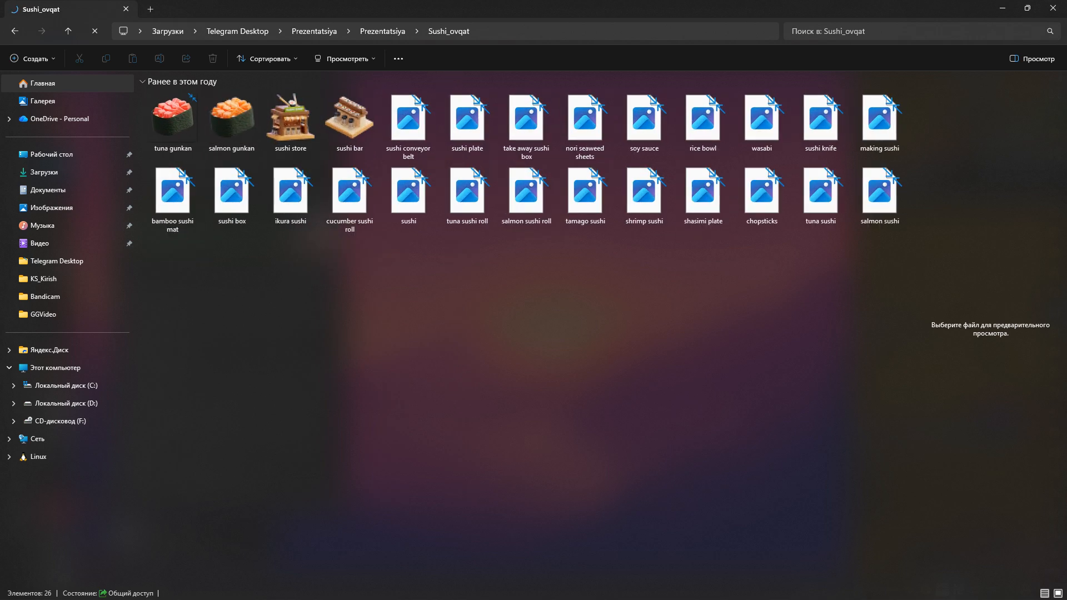
pyautogui.scroll(2, 489, 295)
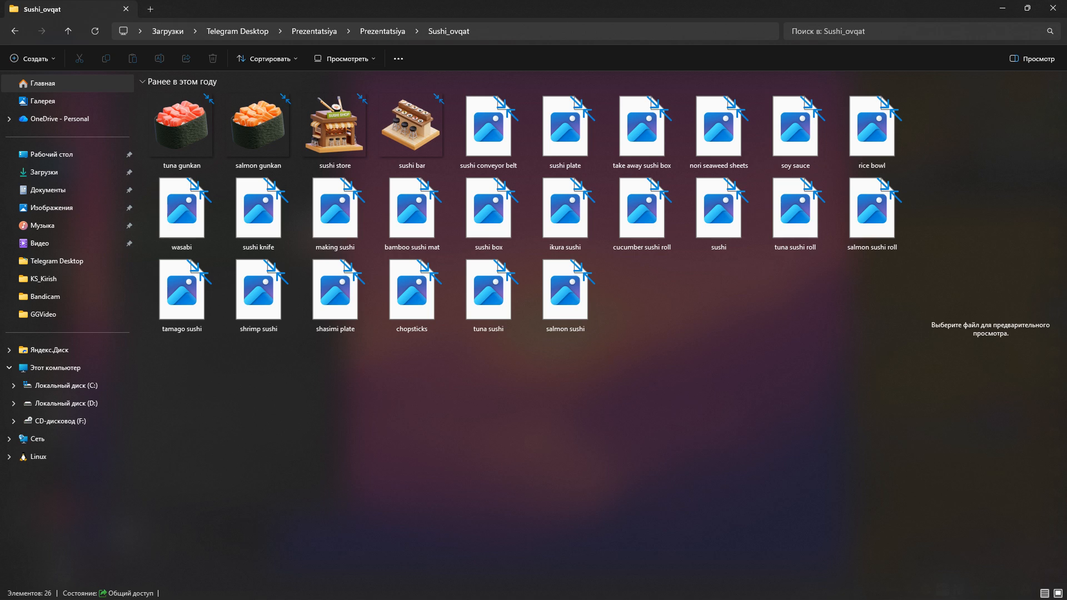
# Switch to the browser, decline the translation of the SlideEgg page and go to the open Slidesgo template page
pyautogui.hotkey('alt', 'Tab')
pyautogui.hotkey('alt', 'Tab')
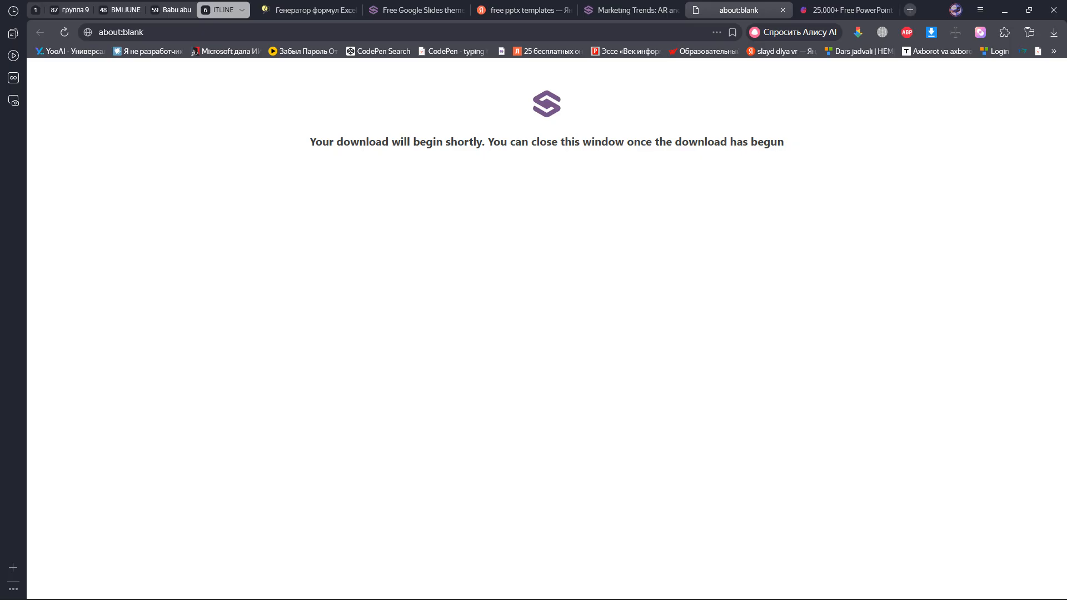
pyautogui.click(846, 10)
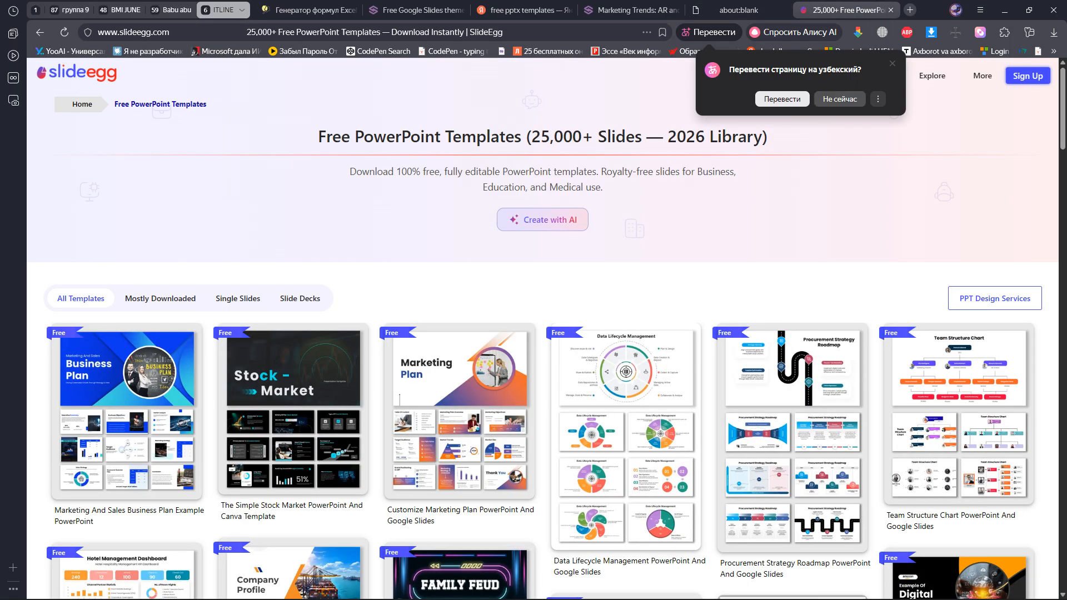
pyautogui.click(839, 99)
pyautogui.click(633, 10)
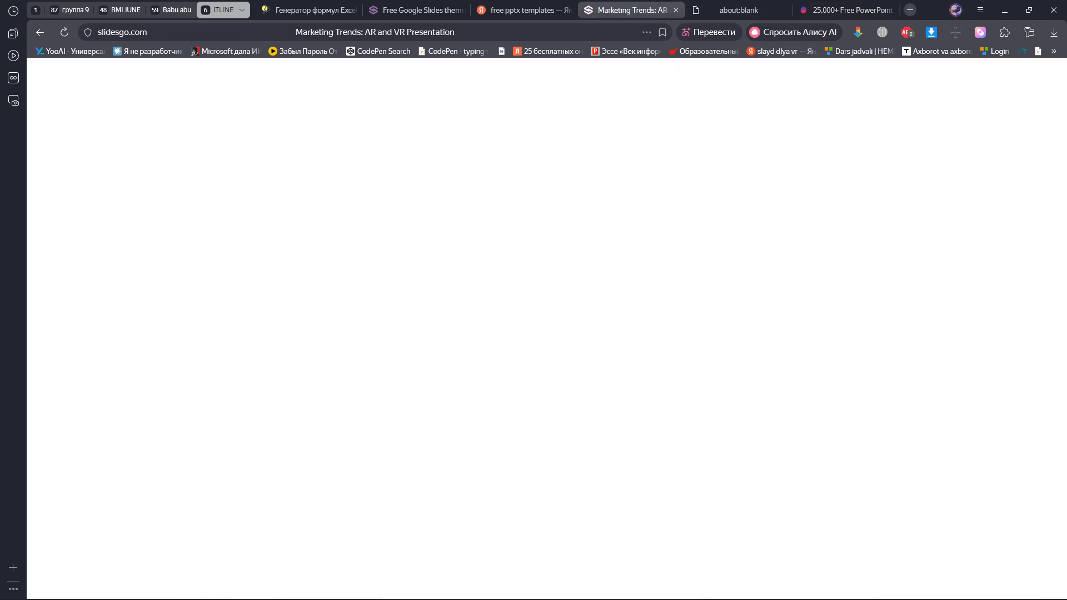
# Search the Slidesgo templates for "suchi"
pyautogui.write('suc')
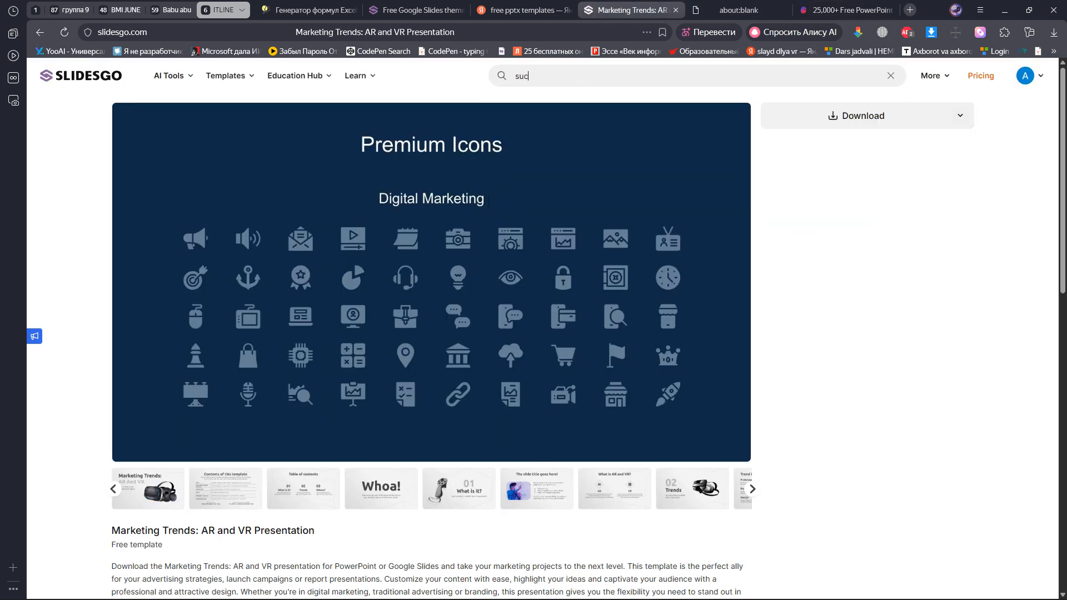
pyautogui.write('hi')
pyautogui.press('Return')
# Replace the Slidesgo search term with "food" and run the search
pyautogui.hotkey('ctrl', 'a')
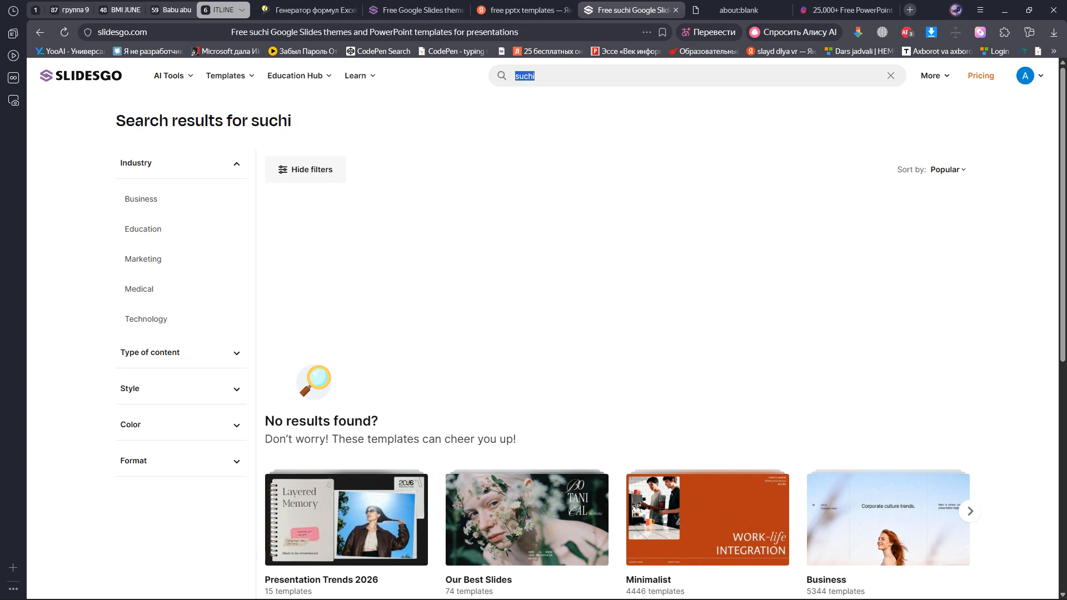
pyautogui.write('food')
pyautogui.press('Return')
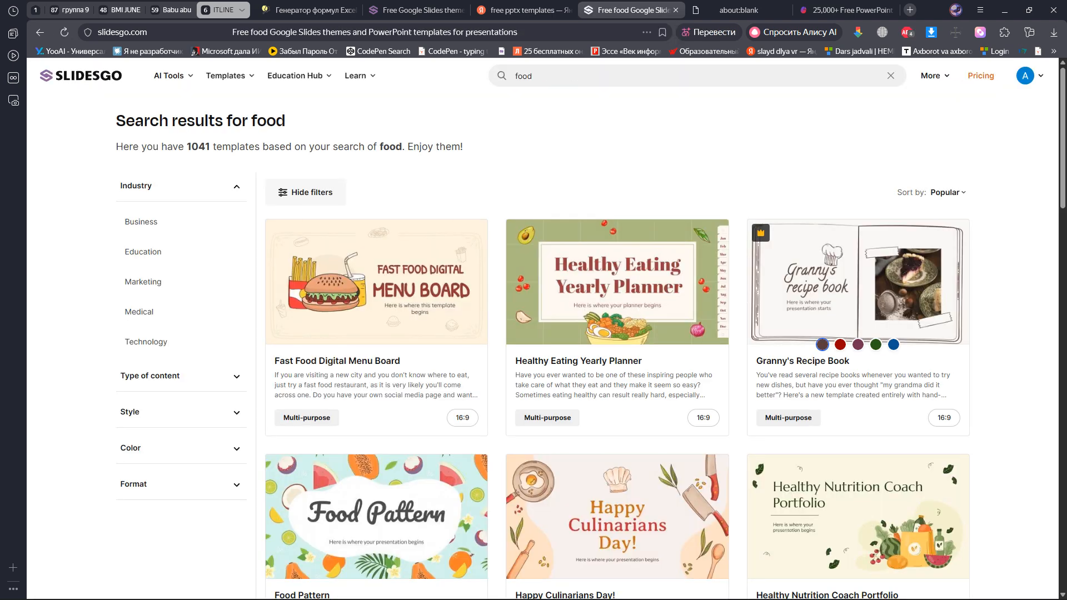
# Browse the food templates and preview slides of the Food Pattern and Happy Culinarians Day! templates
pyautogui.scroll(-8, 859, 309)
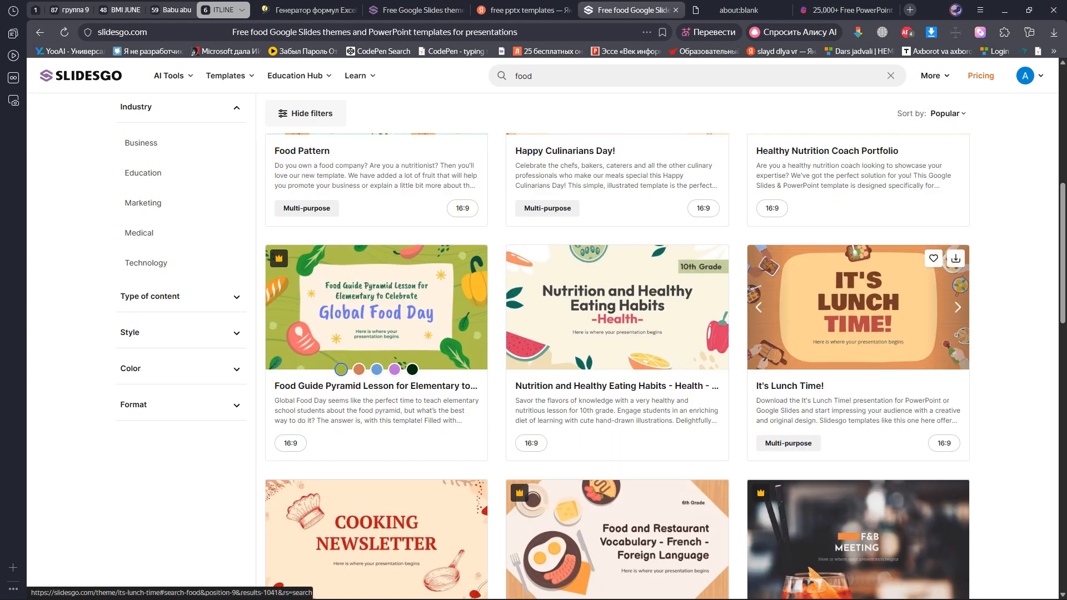
pyautogui.scroll(-4, 859, 308)
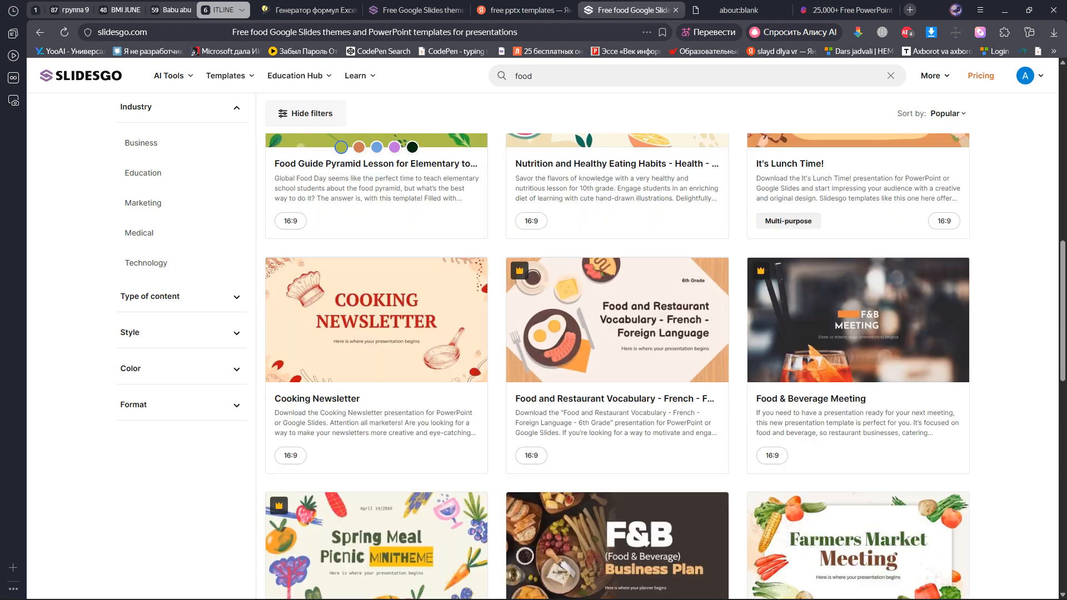
pyautogui.scroll(-5, 859, 308)
pyautogui.scroll(-7, 859, 309)
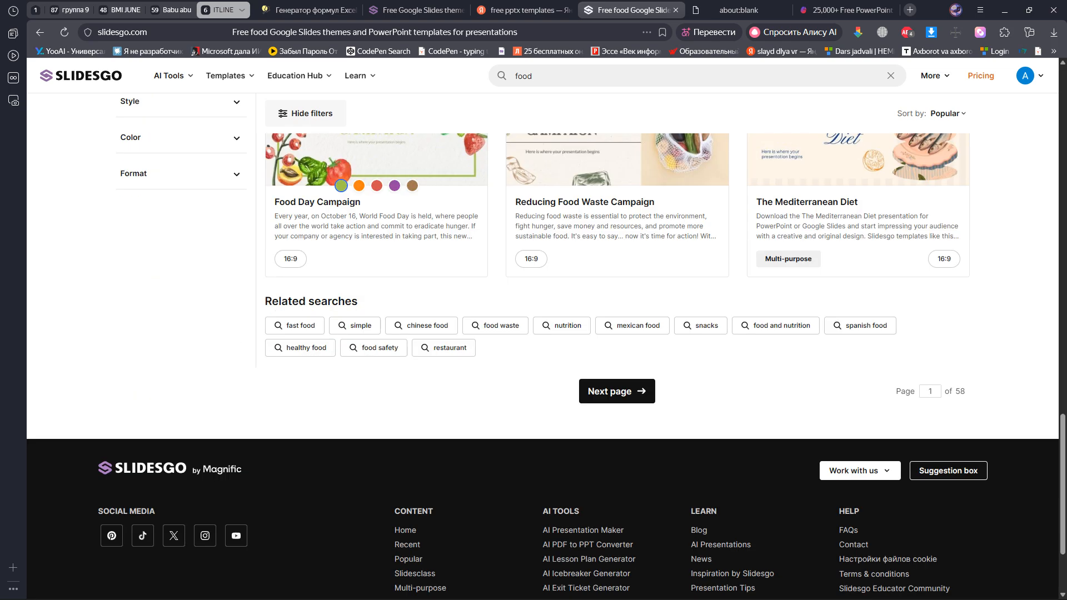
pyautogui.scroll(13, 861, 327)
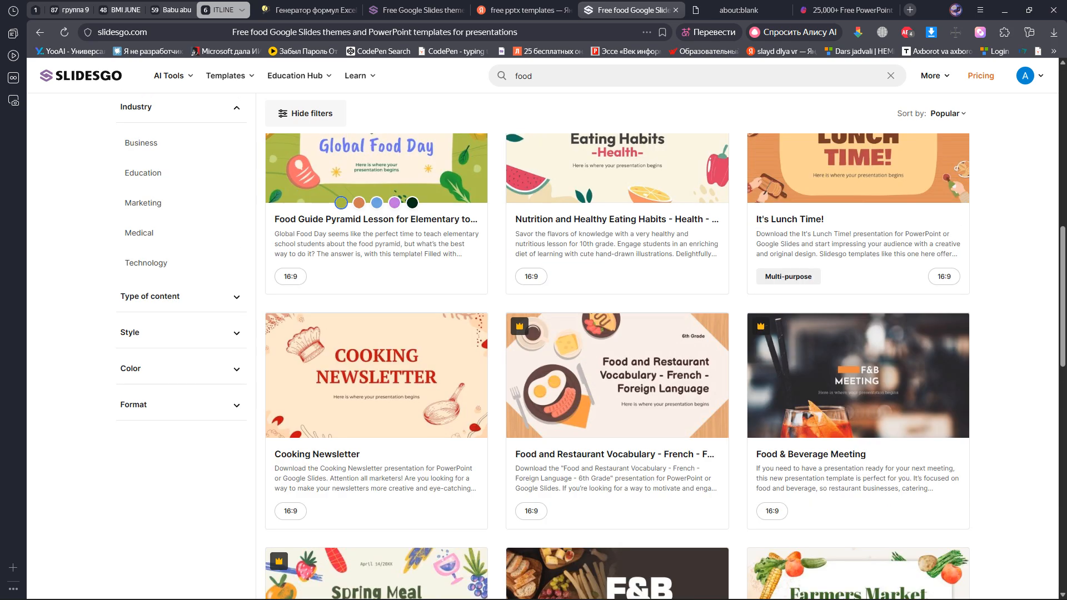
pyautogui.scroll(2, 860, 326)
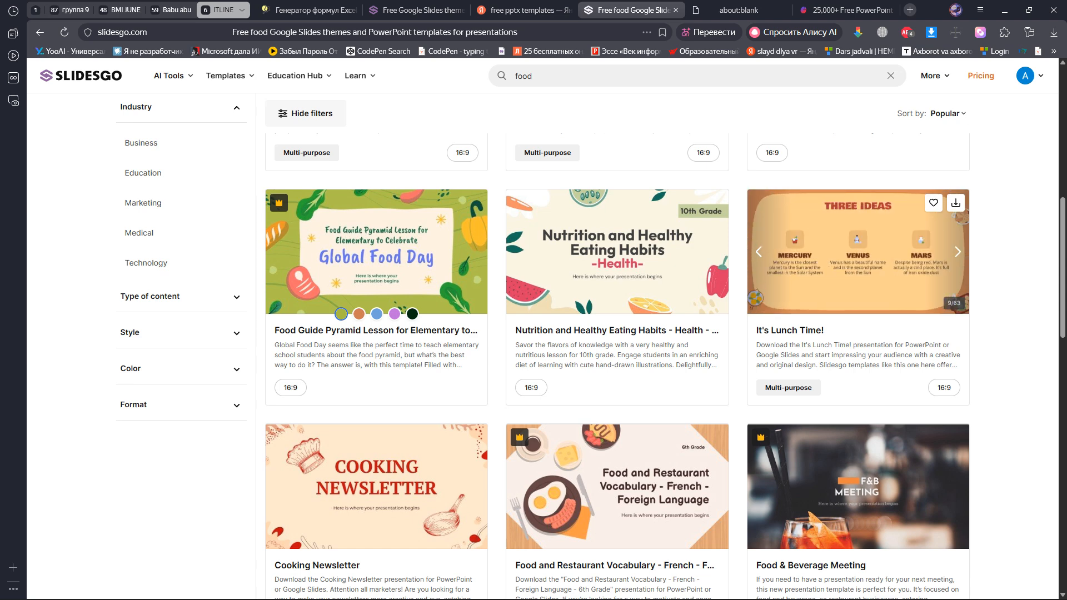
pyautogui.scroll(5, 500, 278)
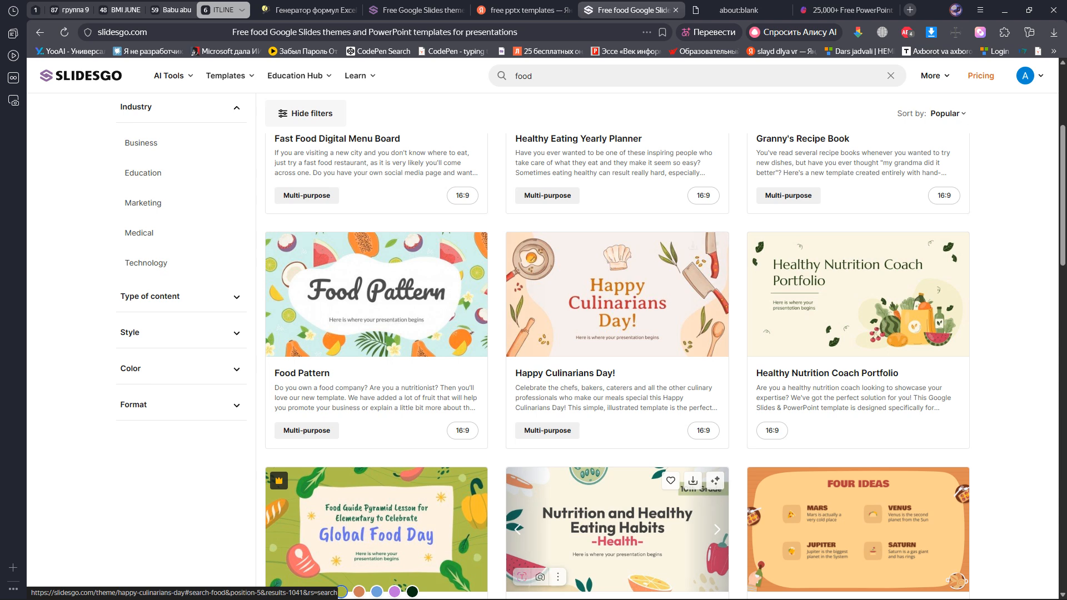
pyautogui.click(476, 294)
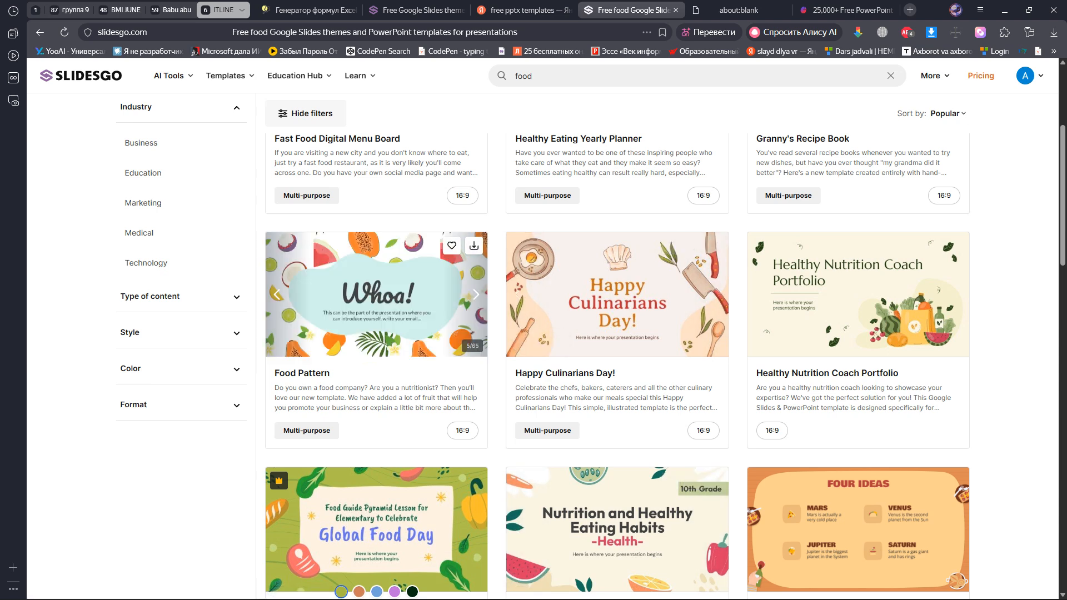
pyautogui.click(476, 294)
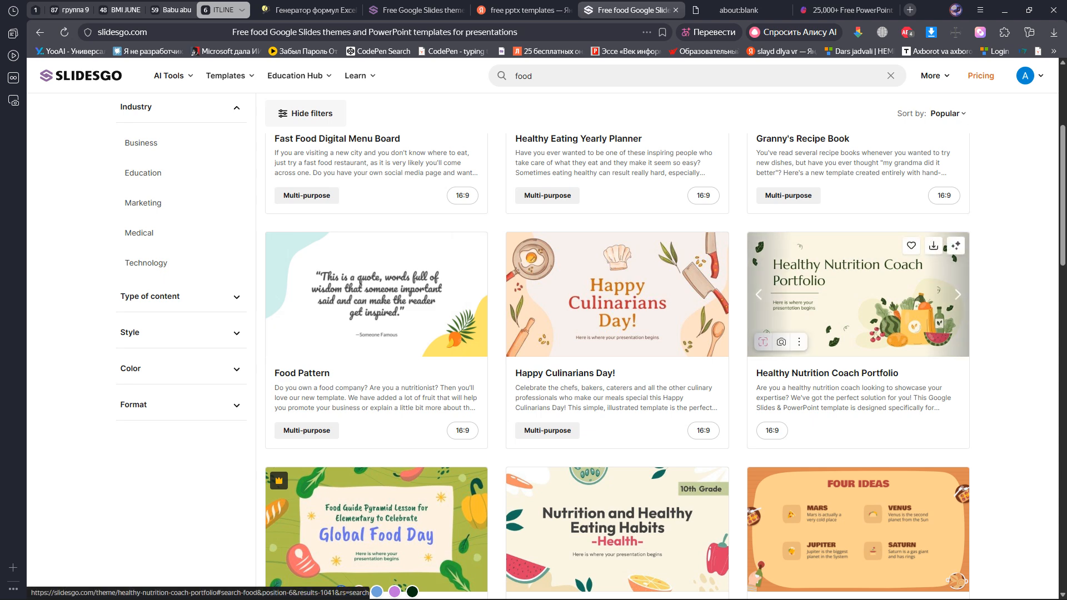
pyautogui.click(717, 294)
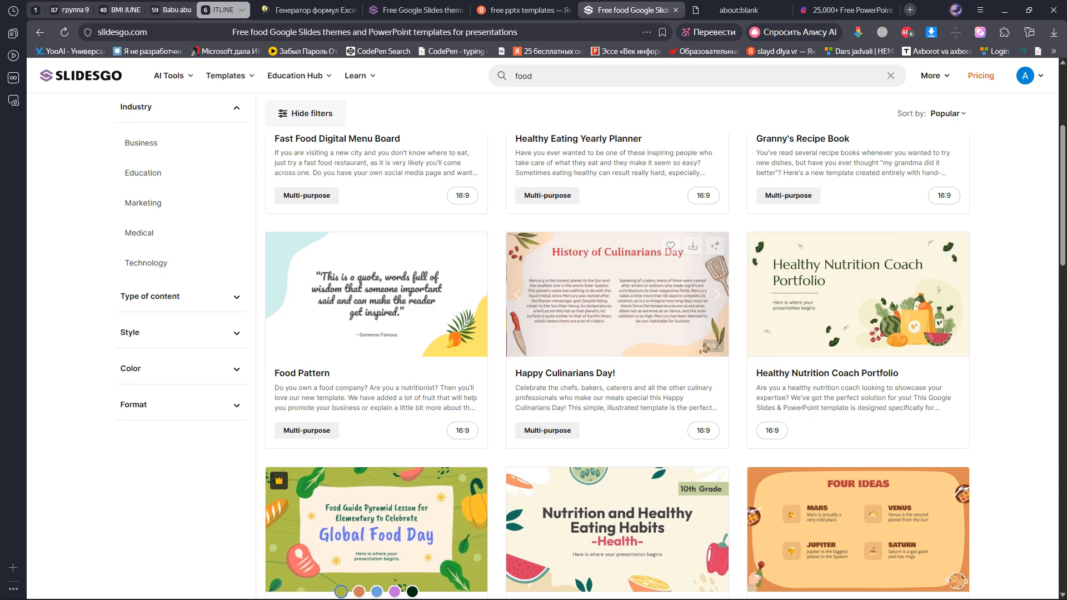
# Open the It's Lunch Time! template and download it
pyautogui.scroll(-4, 617, 334)
pyautogui.click(859, 312)
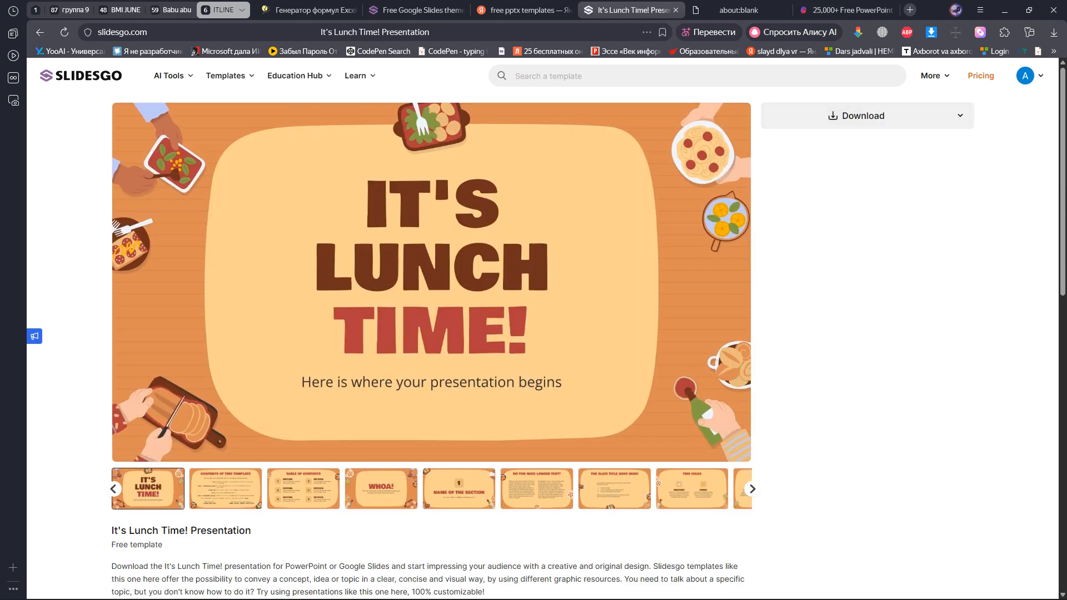
pyautogui.click(864, 115)
pyautogui.click(817, 175)
# Switch to the Sushi_ovqat folder, enlarge its icons and view the sushi conveyor belt image full size
pyautogui.hotkey('alt', 'Tab')
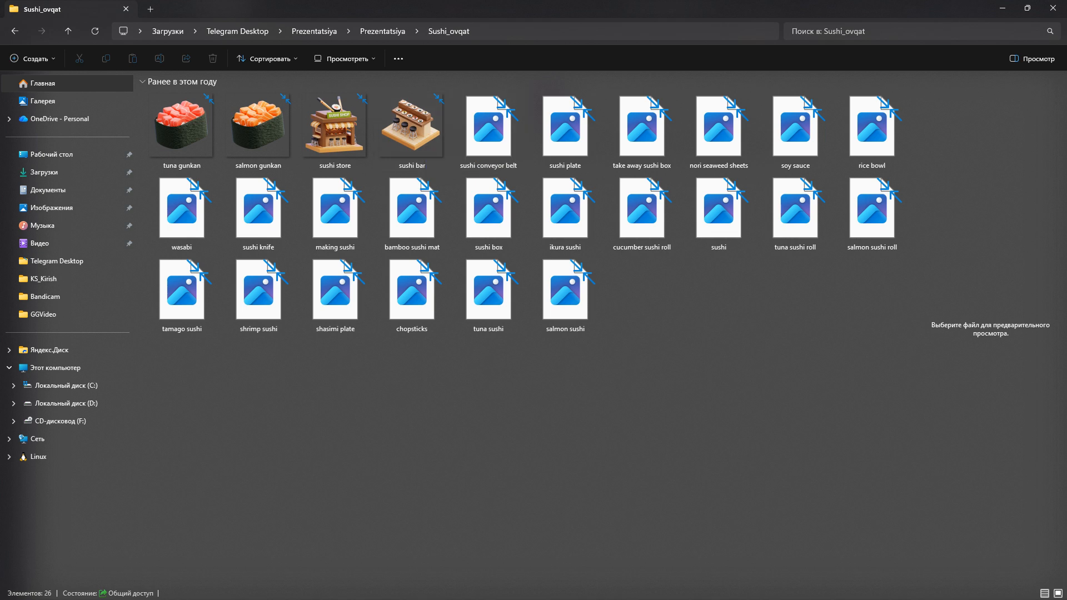
pyautogui.scroll(3, 527, 287)
pyautogui.doubleClick(632, 139)
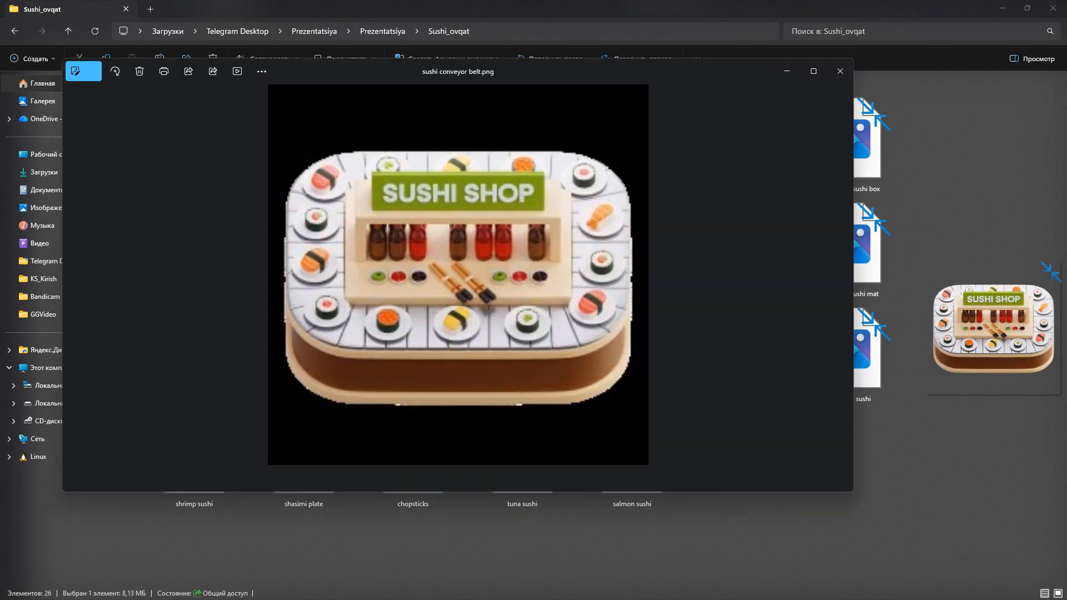
pyautogui.click(841, 71)
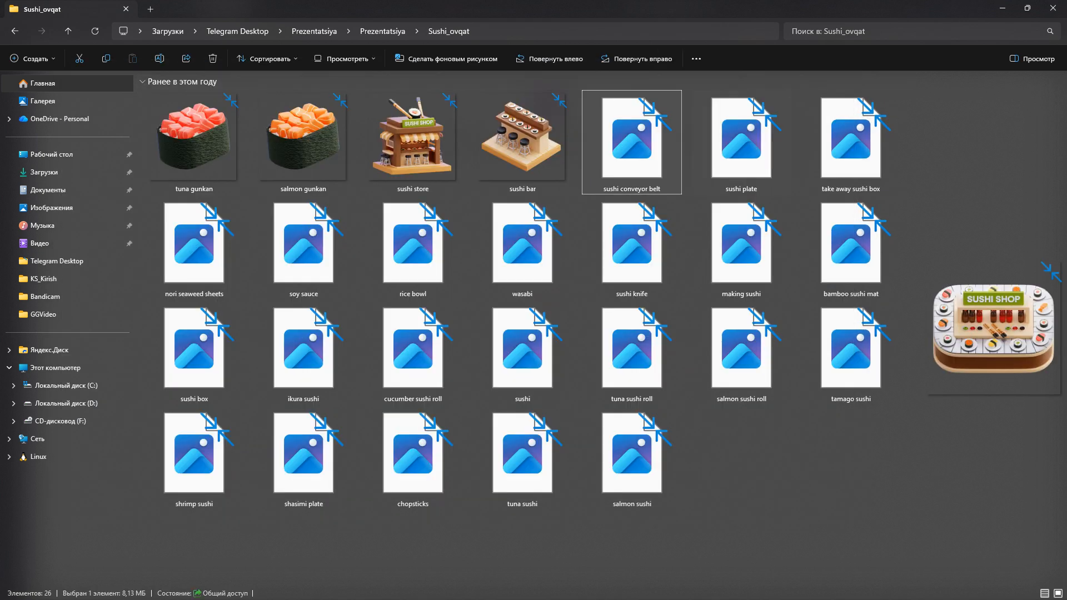
# Preview further images in the Sushi_ovqat folder one by one, from the sushi plate to the ikura sushi
pyautogui.click(741, 139)
pyautogui.press('Right')
pyautogui.press('Down')
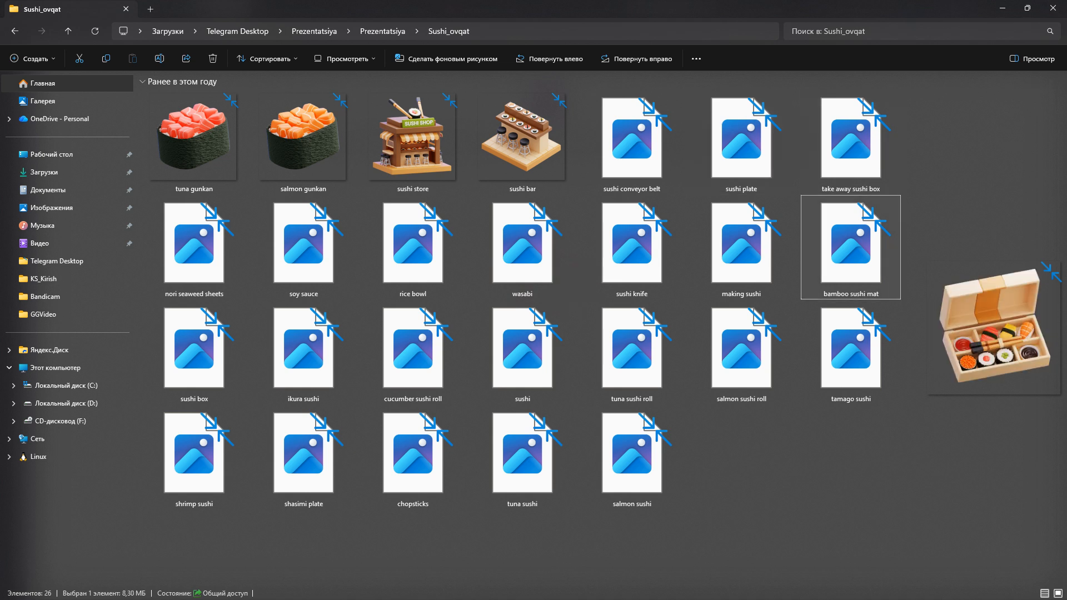
pyautogui.press('Left')
pyautogui.press('Left')
pyautogui.press('Left')
pyautogui.press('Left')
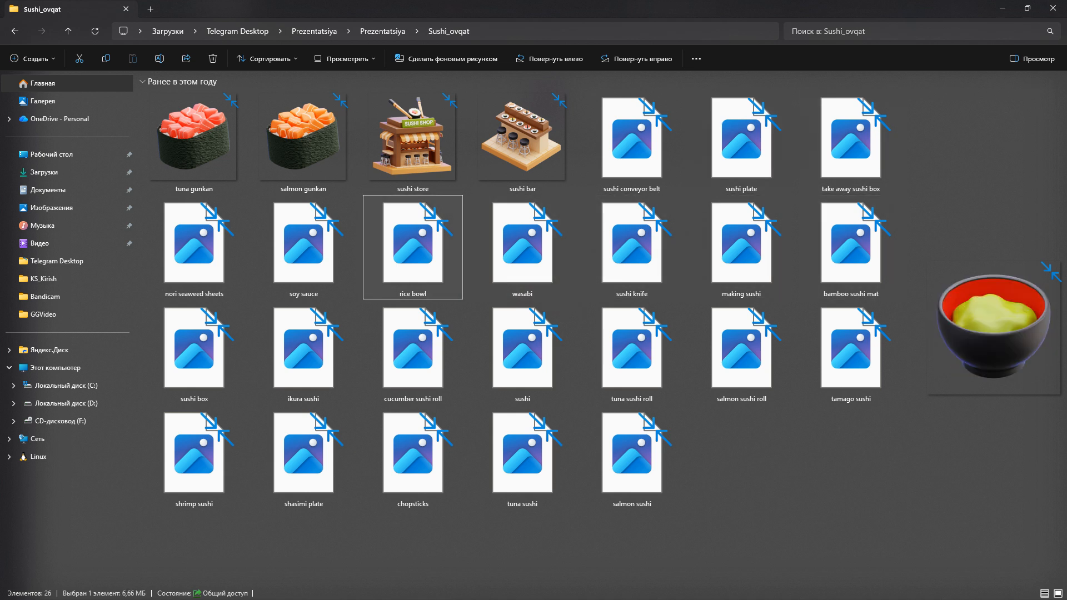
pyautogui.press('Left')
pyautogui.press('Left')
pyautogui.press('Down')
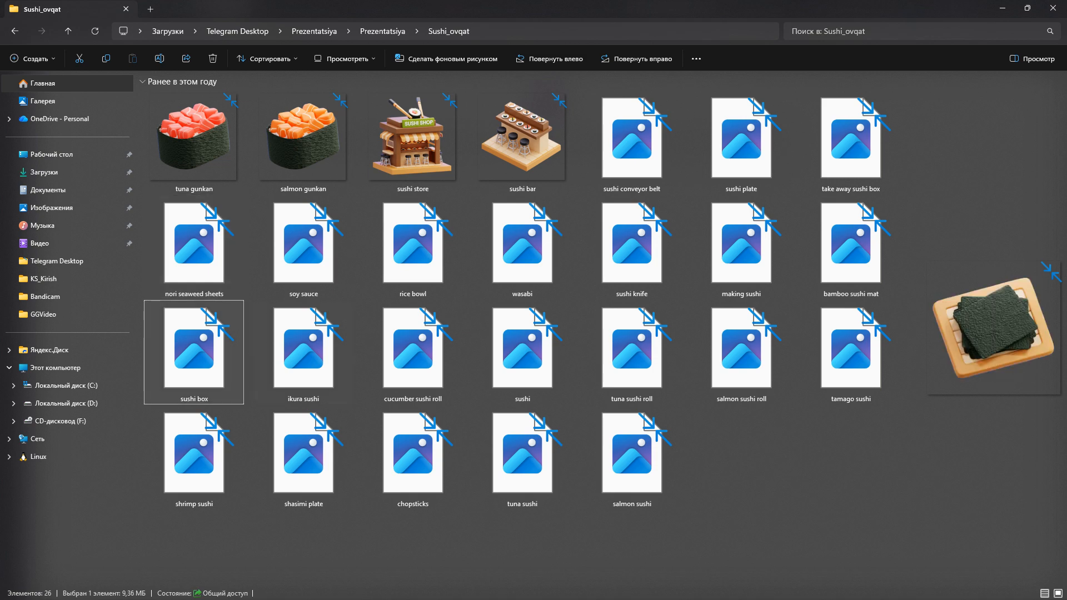
pyautogui.press('Right')
# Switch to the browser and open ChatGPT in a new tab
pyautogui.hotkey('alt', 'Tab')
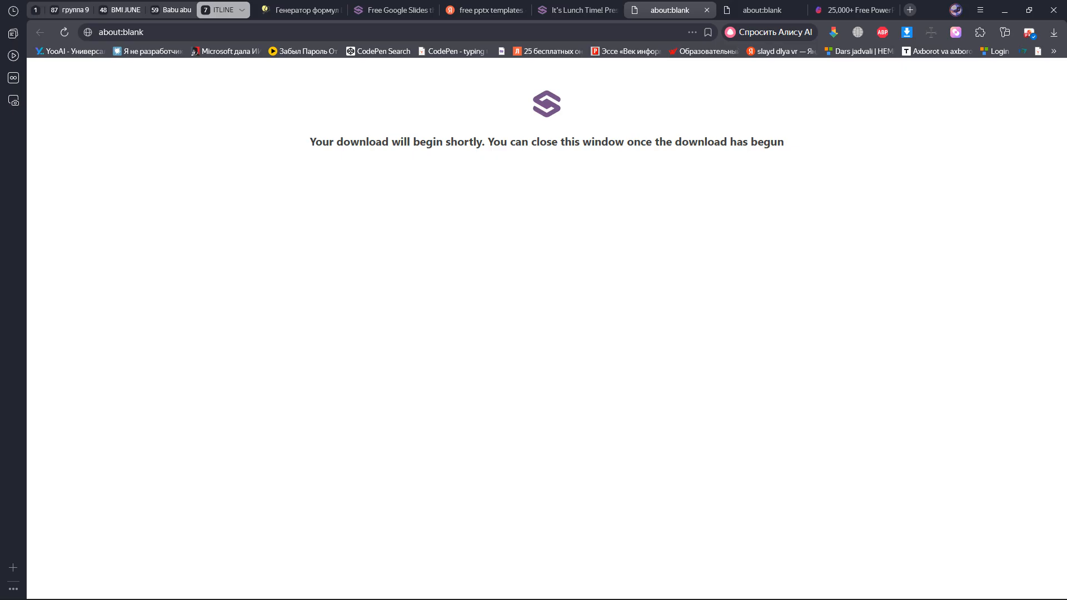
pyautogui.click(910, 10)
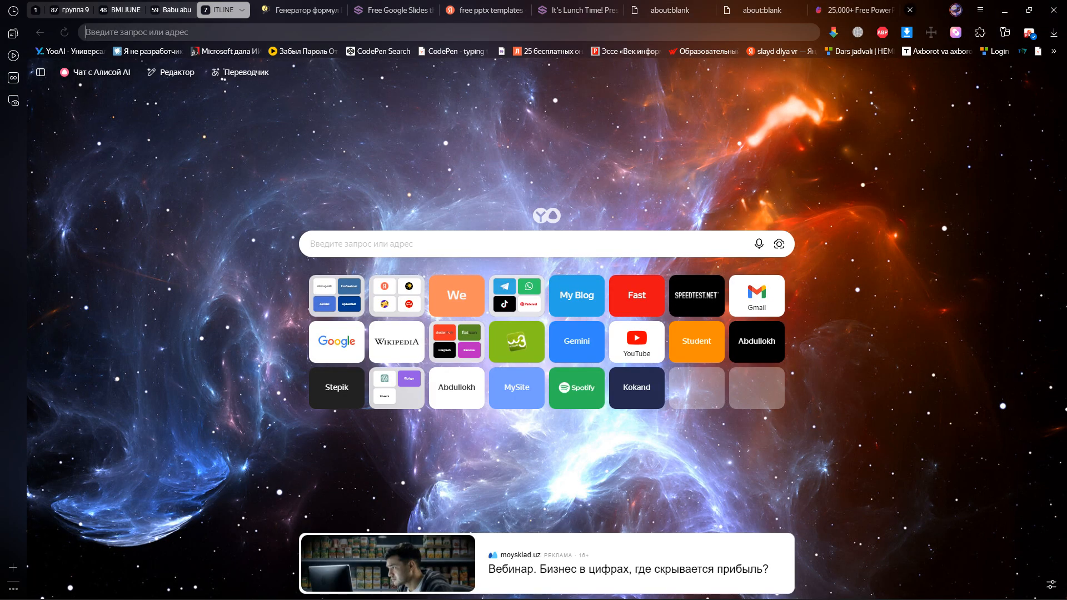
pyautogui.write('chatgpt')
pyautogui.press('Return')
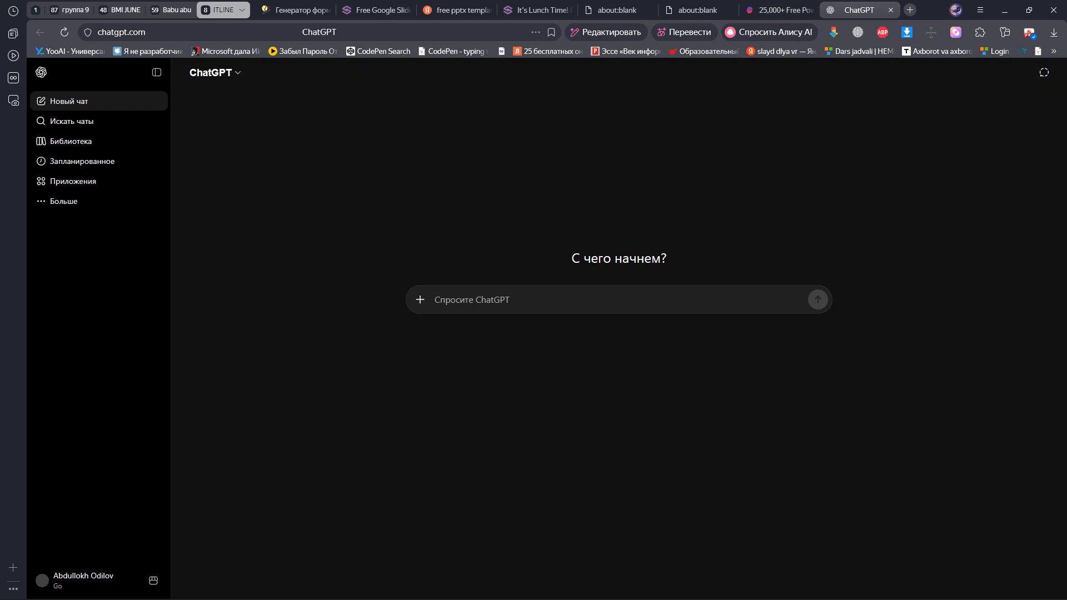
pyautogui.write('Suni')
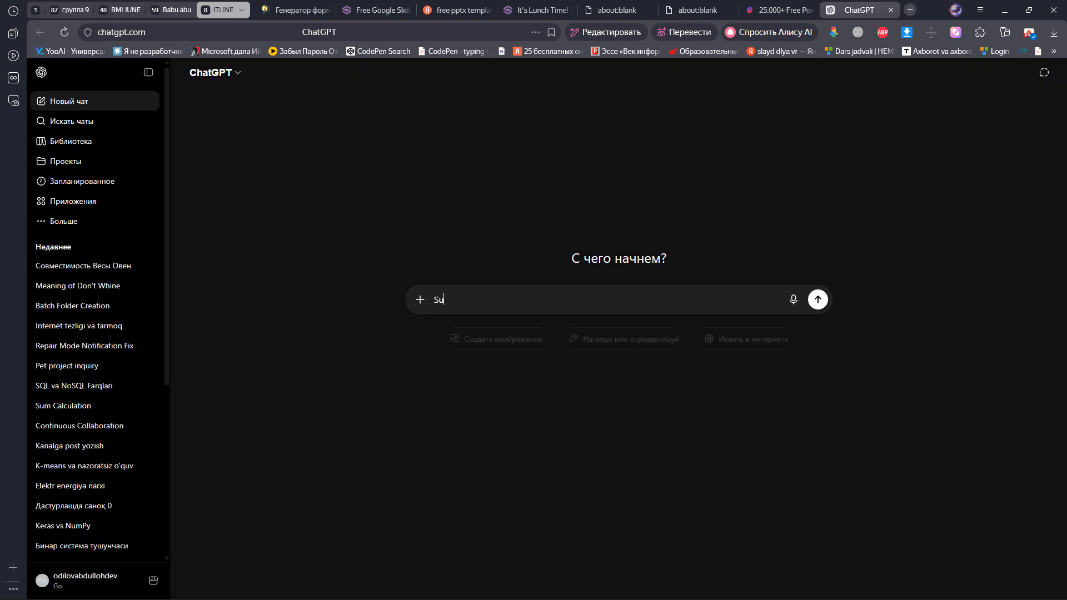
pyautogui.press('BackSpace')
pyautogui.press('BackSpace')
pyautogui.press('BackSpace')
pyautogui.press('BackSpace')
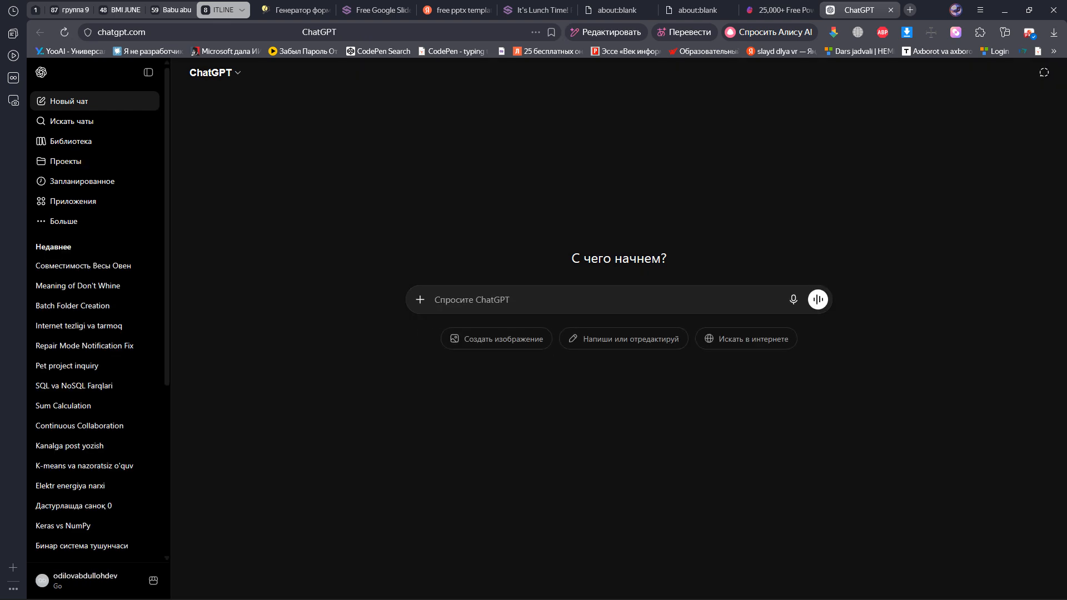
# Send ChatGPT the prompt "power pointda sushi turlari taqdimotini tayyorlayapman shunga suchi nomlarini va ma'lumoti kerak"
pyautogui.write('power pointda sushi')
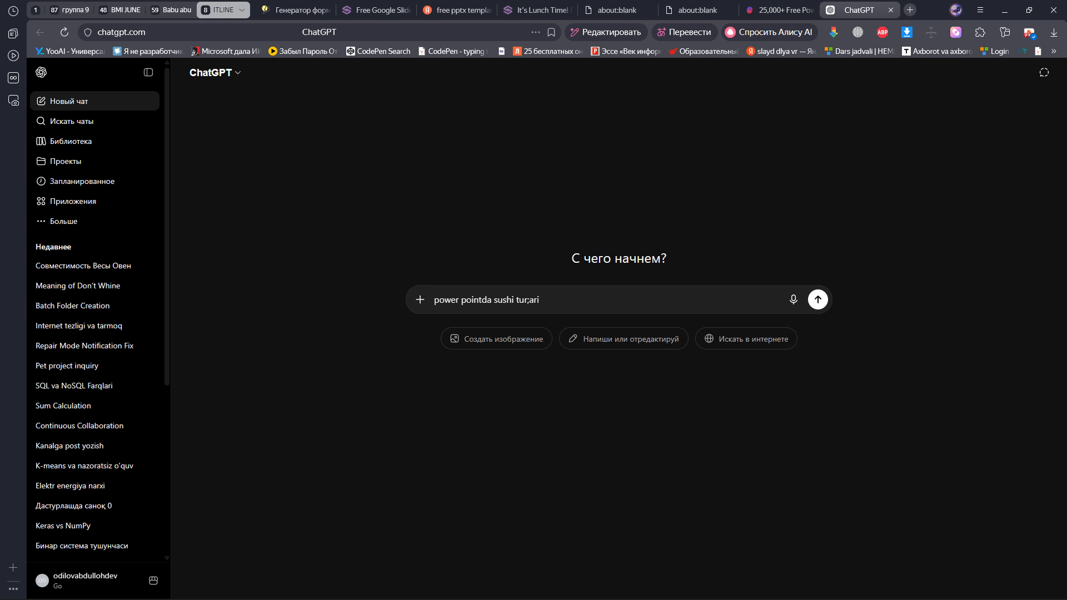
pyautogui.write(' turlari taqdimotini tayyorlayapman shunga su')
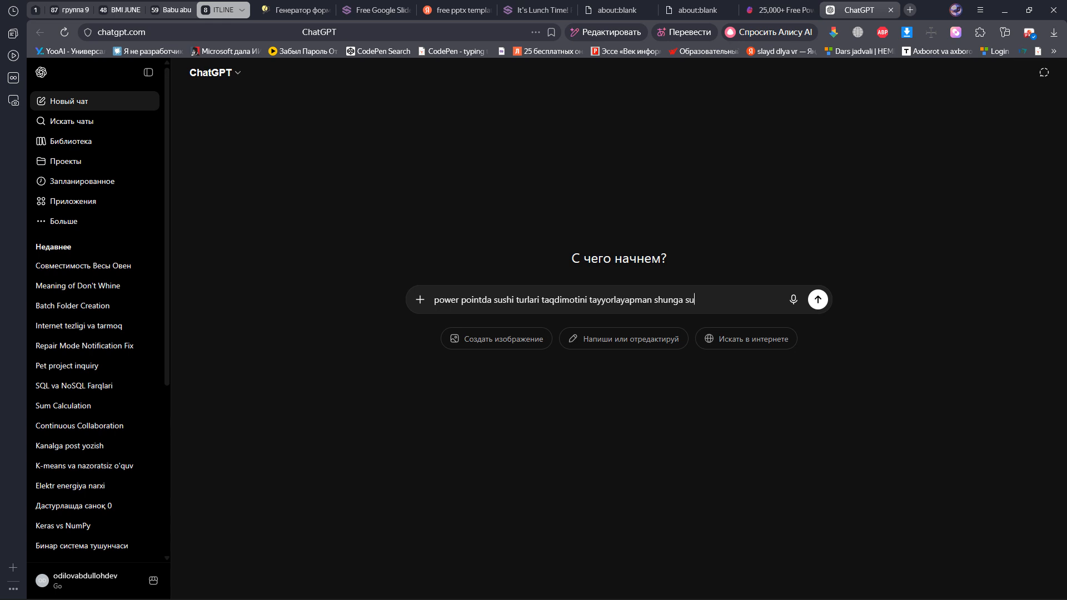
pyautogui.write("chi nomlarini va ma'lu")
pyautogui.write('mot')
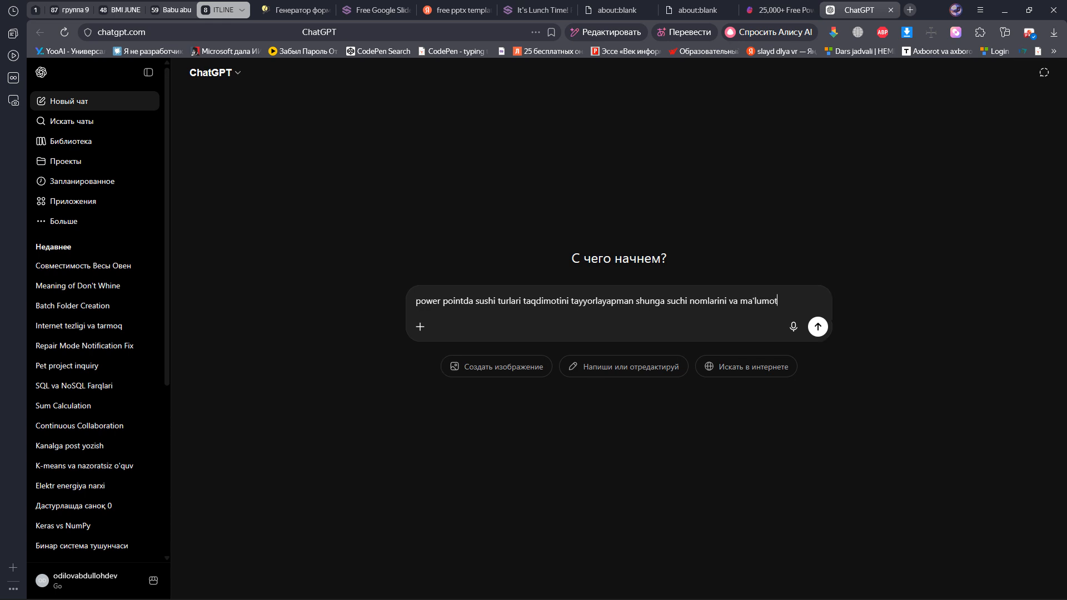
pyautogui.write('i kerak')
pyautogui.press('Return')
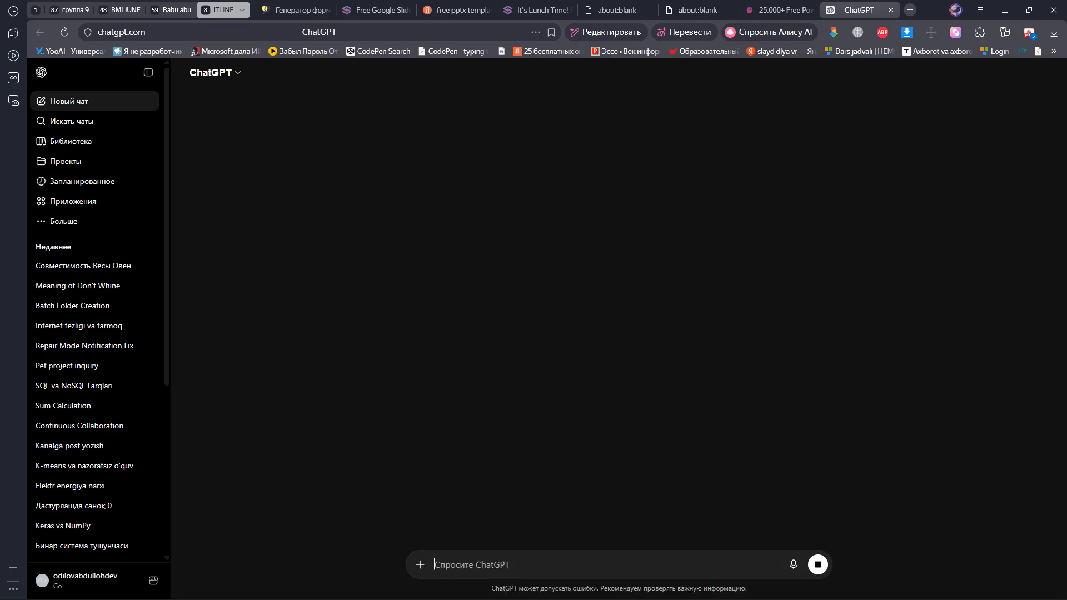
# Switch to the Sushi_ovqat folder and preview the sushi and soy sauce images
pyautogui.hotkey('alt', 'Tab')
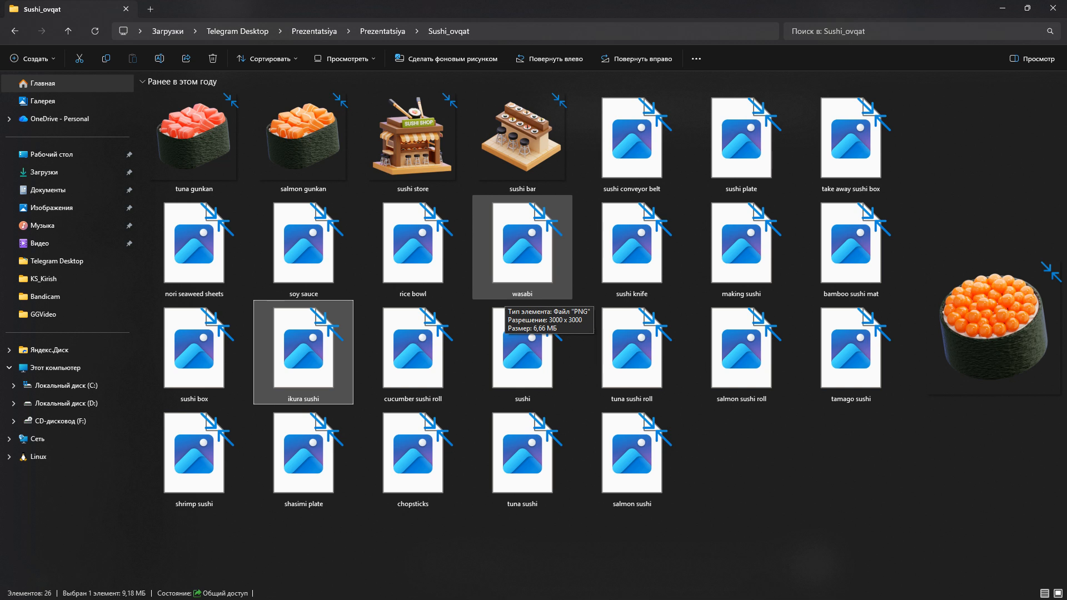
pyautogui.click(503, 291)
pyautogui.click(520, 350)
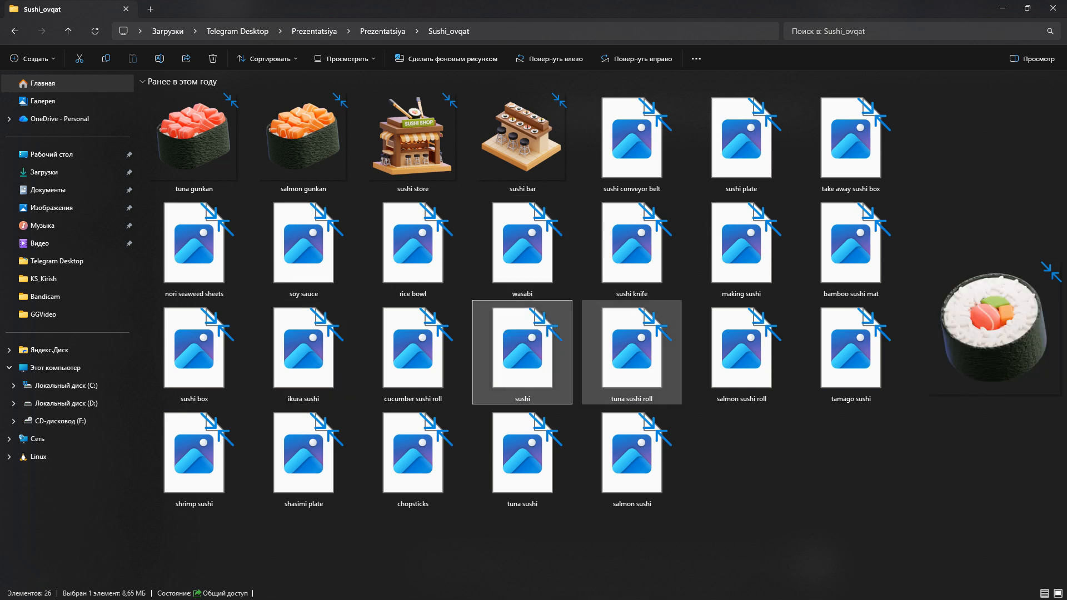
pyautogui.press('Left')
pyautogui.press('Left')
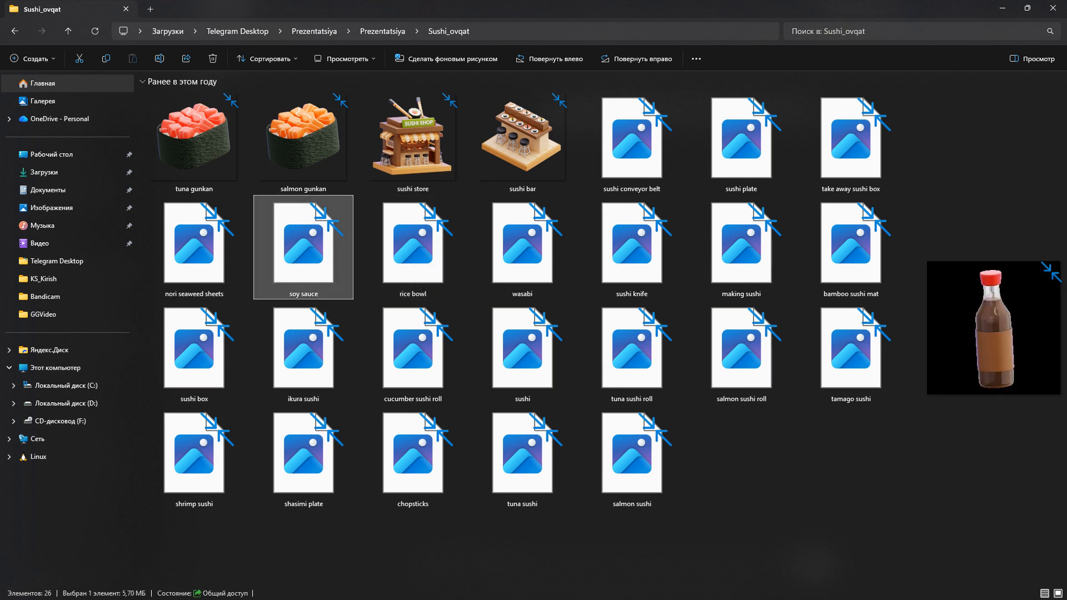
# Return to ChatGPT and read its answer on sushi types down to the 10-slide presentation outline
pyautogui.hotkey('alt', 'Tab')
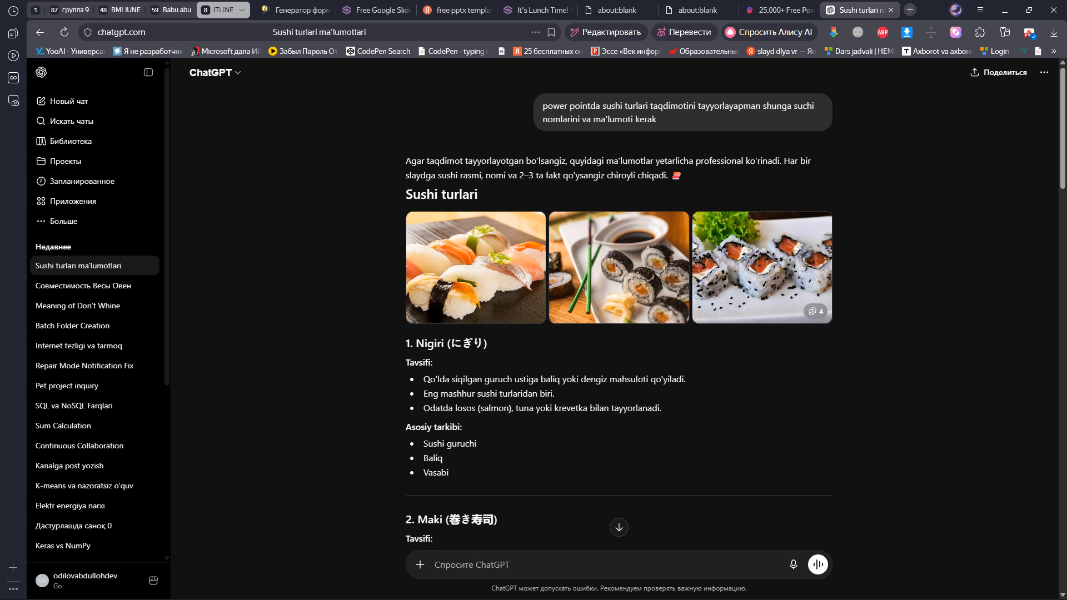
pyautogui.scroll(-20, 619, 312)
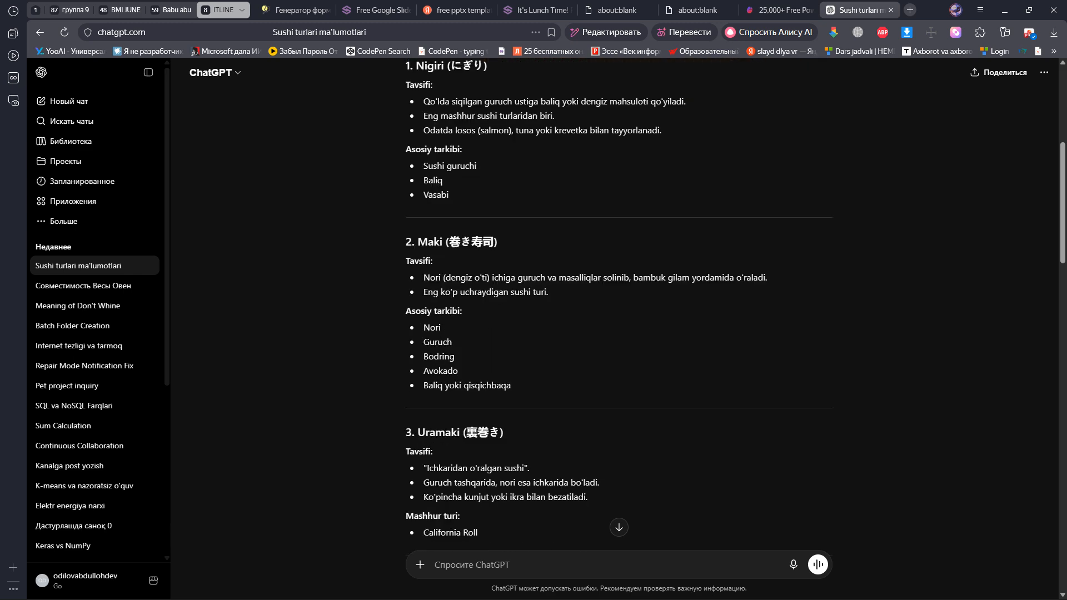
pyautogui.scroll(-13, 619, 311)
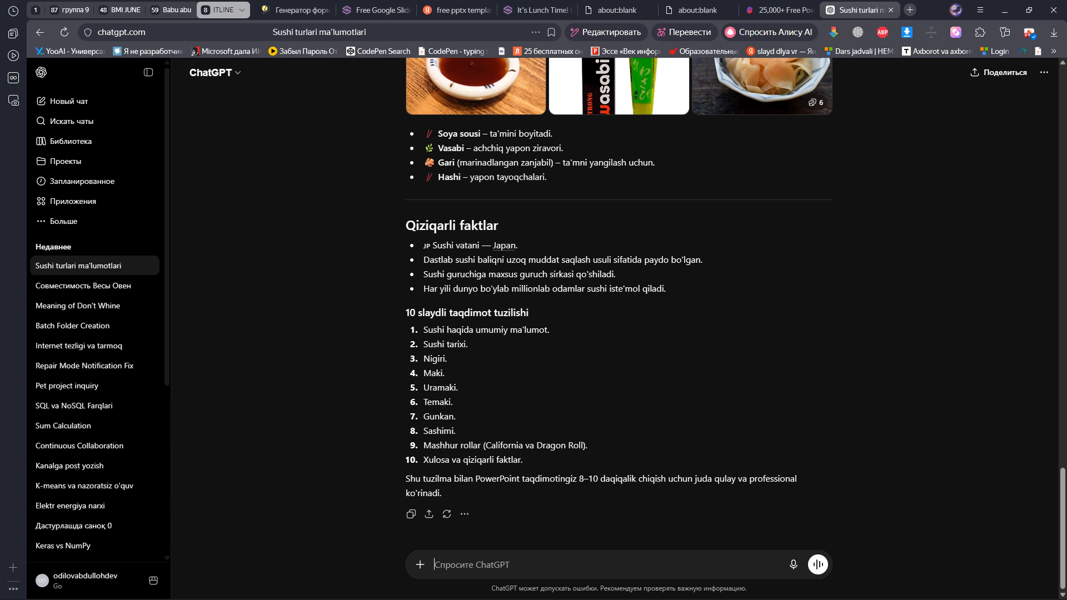
# Open the downloaded It's Lunch Time! template in PowerPoint, enable editing and place the cursor in the cover title
pyautogui.hotkey('alt', 'Tab')
pyautogui.click(322, 228)
pyautogui.click(1054, 33)
pyautogui.click(909, 116)
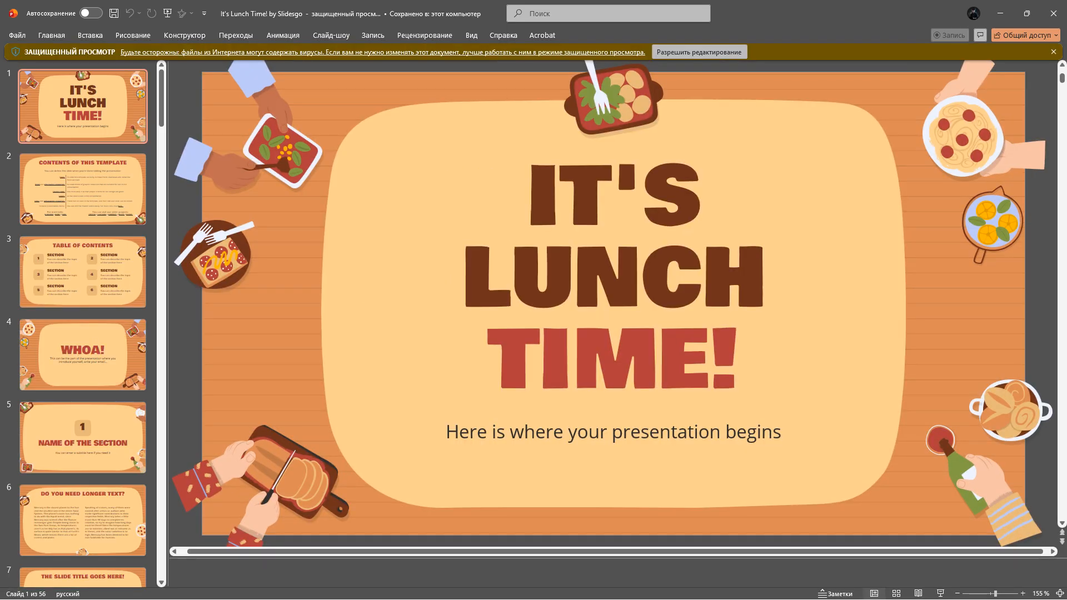
pyautogui.click(700, 52)
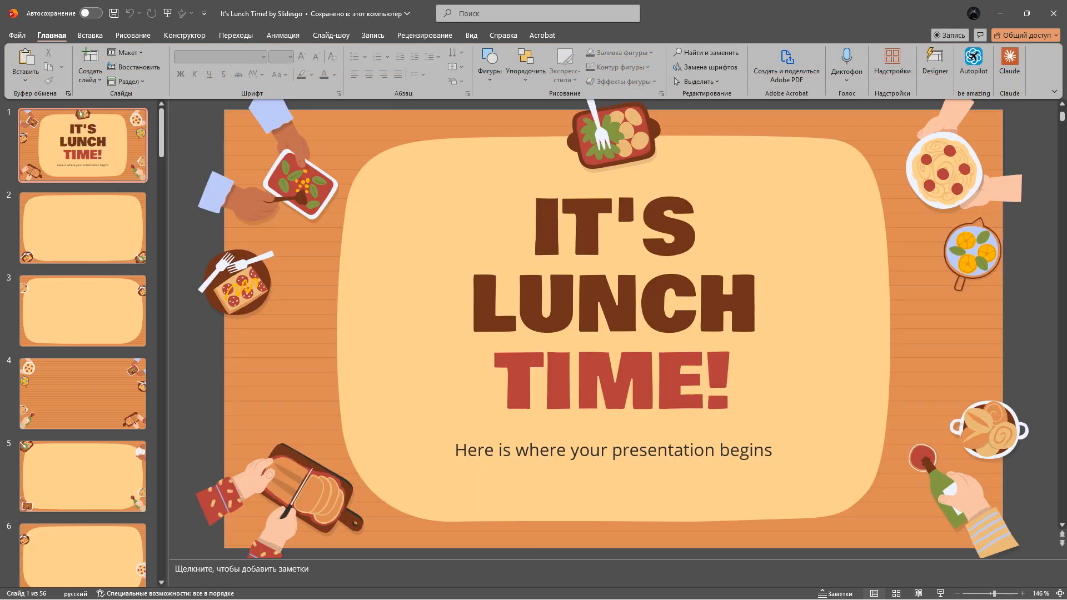
pyautogui.click(640, 305)
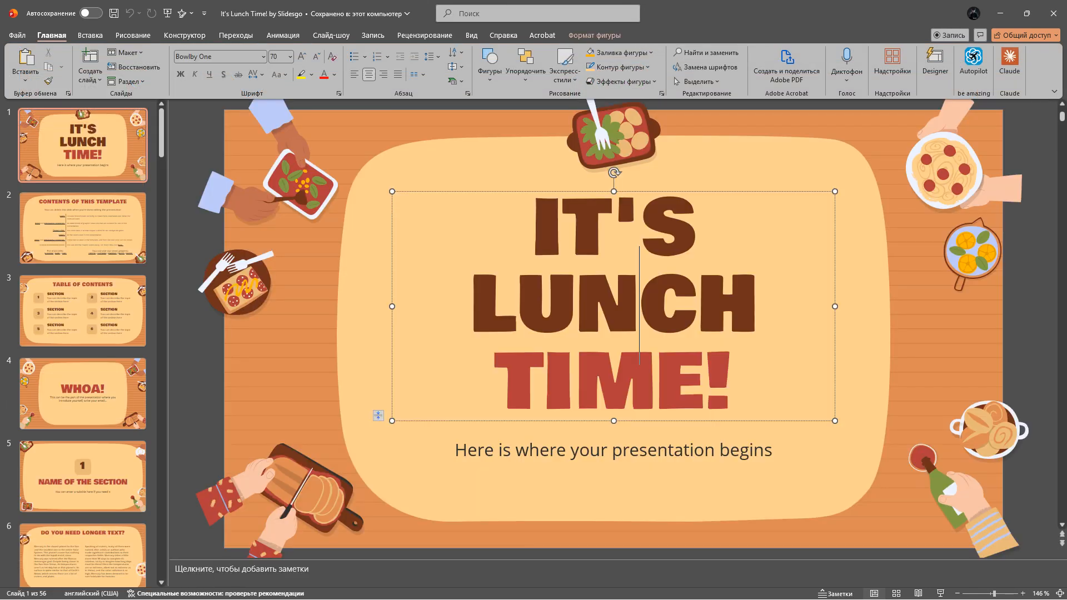
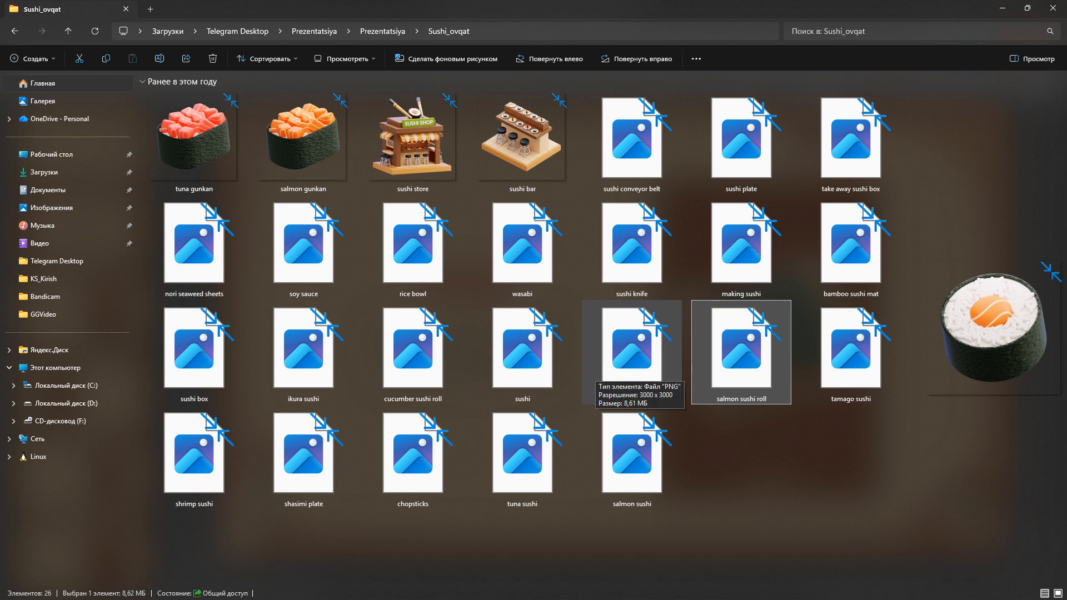
pyautogui.rightClick(639, 355)
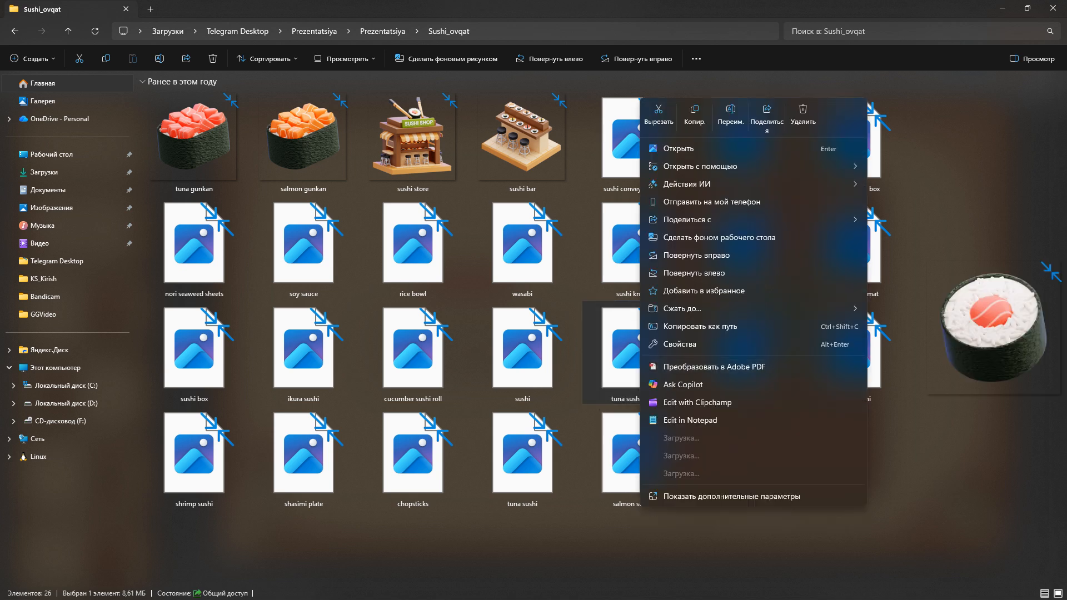
pyautogui.hotkey('alt', 'Tab')
pyautogui.rightClick(739, 314)
pyautogui.moveTo(801, 407)
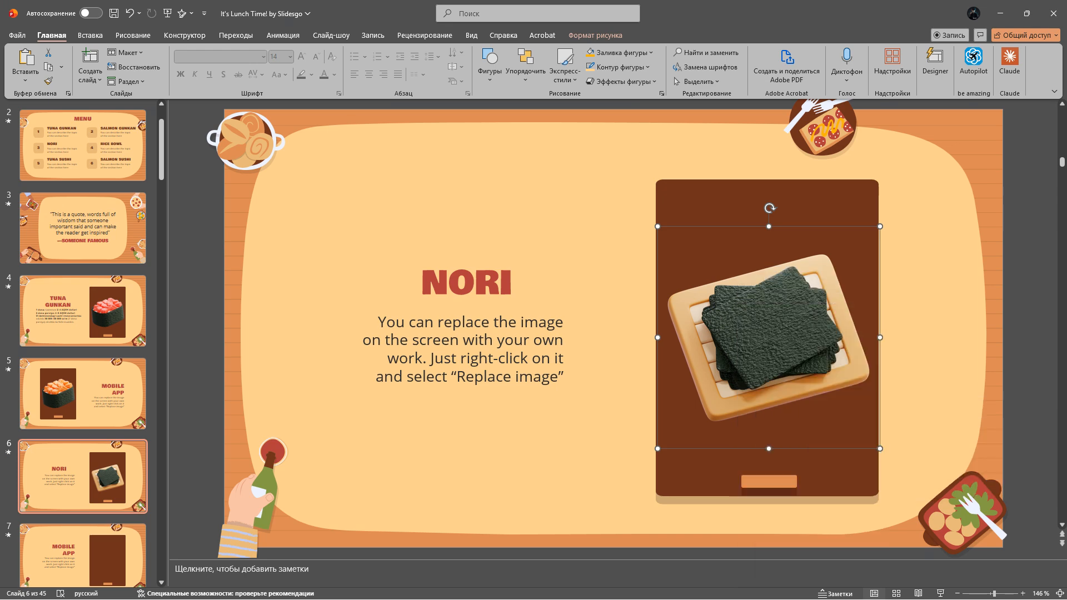
pyautogui.hotkey('alt', 'Tab')
pyautogui.hotkey('alt', 'Tab')
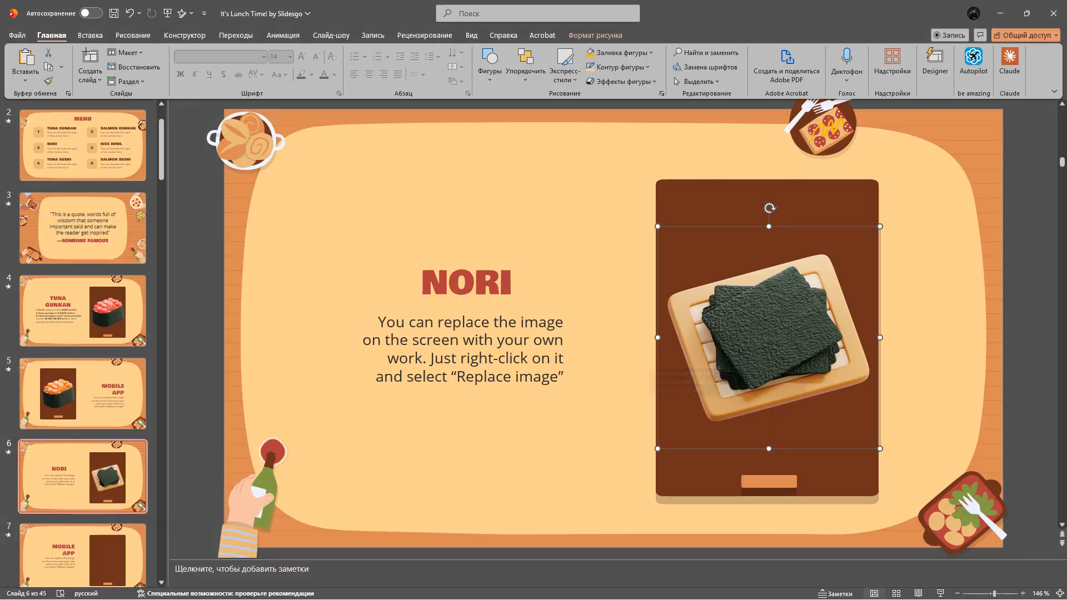
# Replace the nori picture on slide 6 with the tuna sushi roll image, sized 7,9 × 7,9 cm and centred on the brown panel
pyautogui.press('Delete')
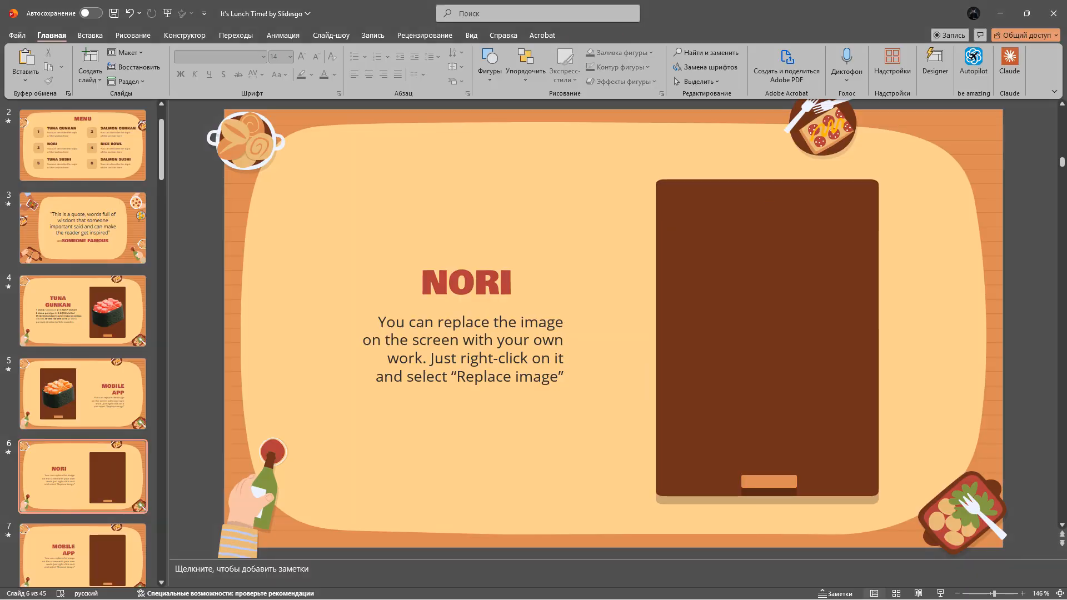
pyautogui.hotkey('alt', 'Tab')
pyautogui.moveTo(632, 345); pyautogui.dragTo(717, 414)
pyautogui.hotkey('alt', 'Tab')
pyautogui.moveTo(394, 109); pyautogui.dragTo(590, 304)
pyautogui.moveTo(684, 400); pyautogui.dragTo(742, 313)
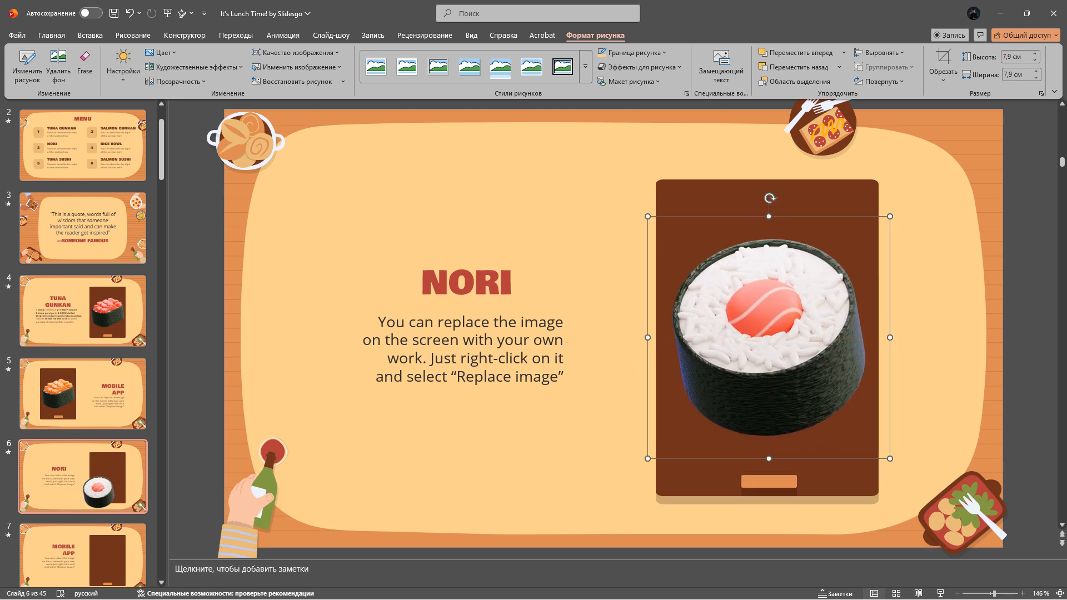
# Play the slide show from the quote slide 3 through to the Nori slide, and exit it
pyautogui.click(84, 224)
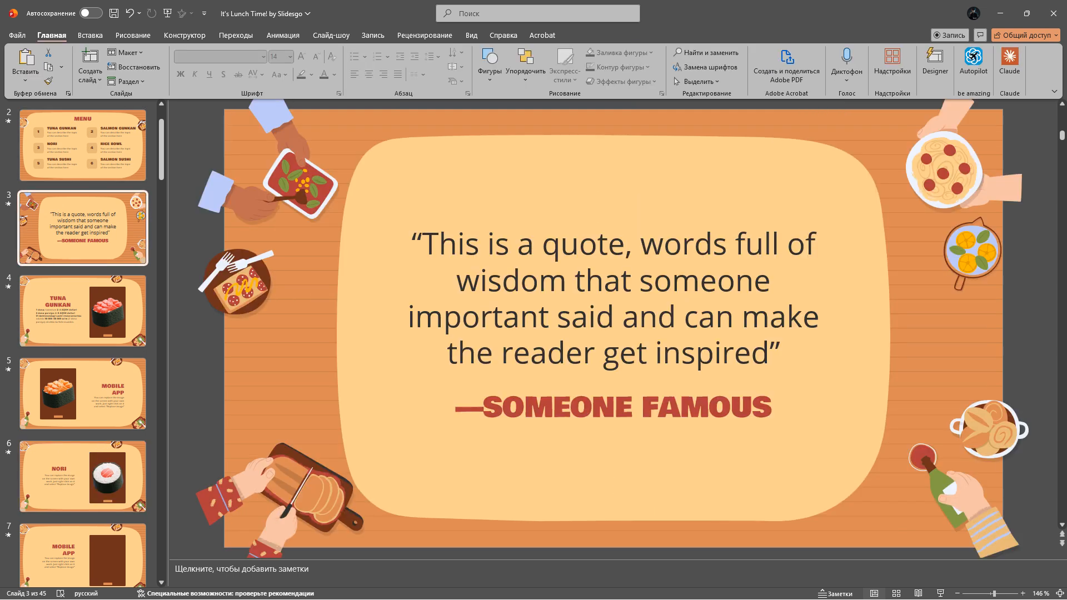
pyautogui.hotkey('shift', 'F5')
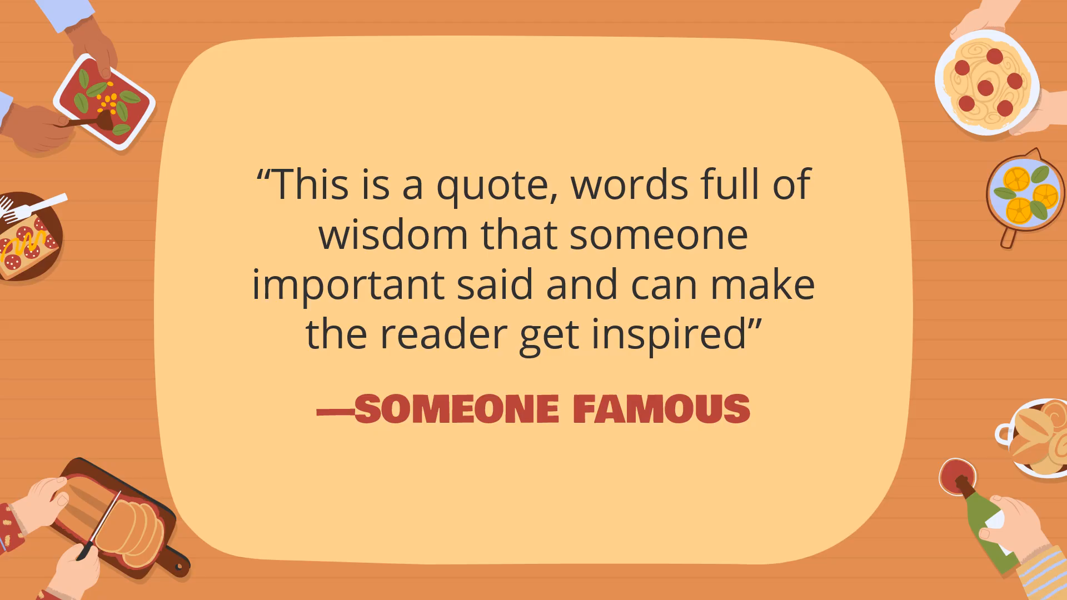
pyautogui.press('Right')
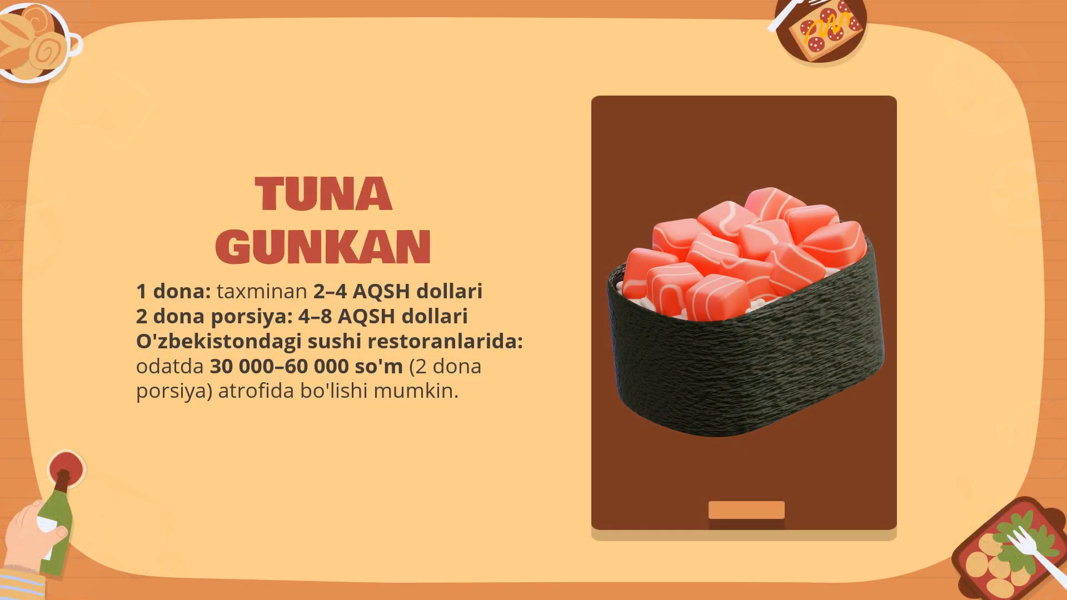
pyautogui.press('Right')
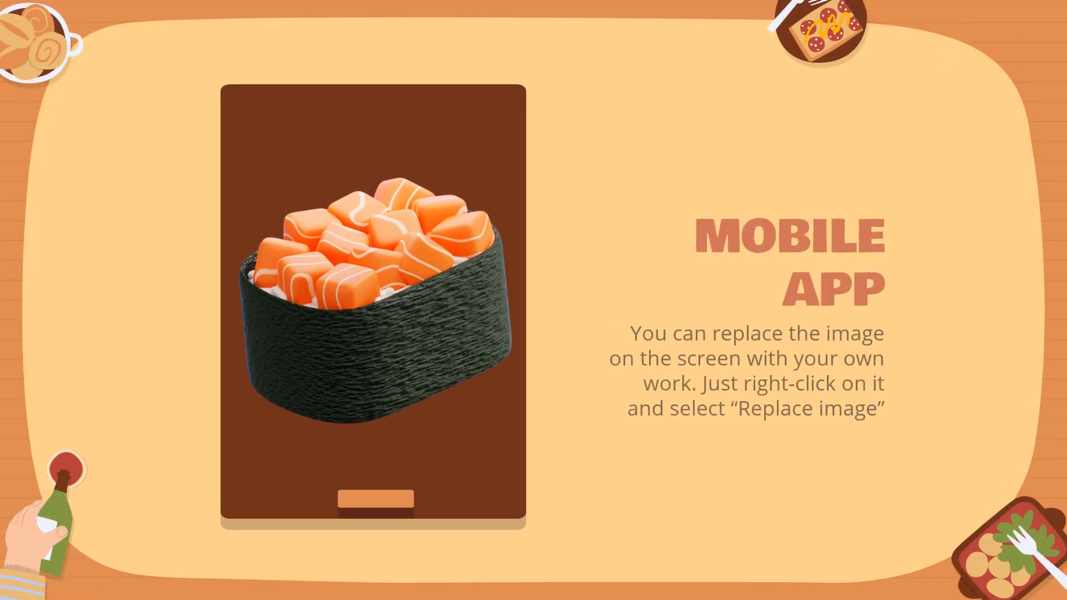
pyautogui.press('Right')
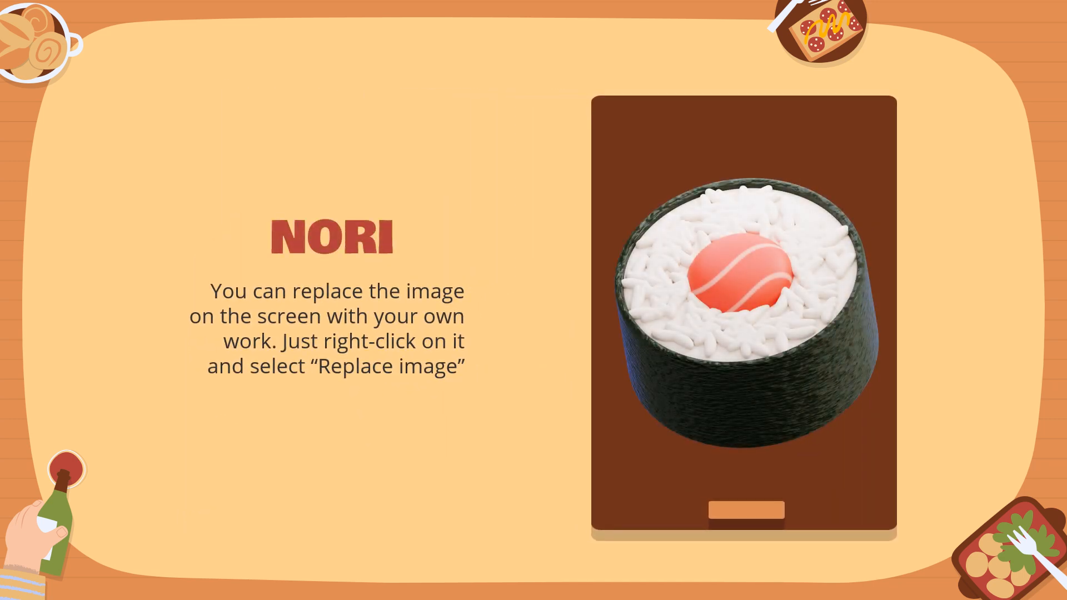
pyautogui.press('Escape')
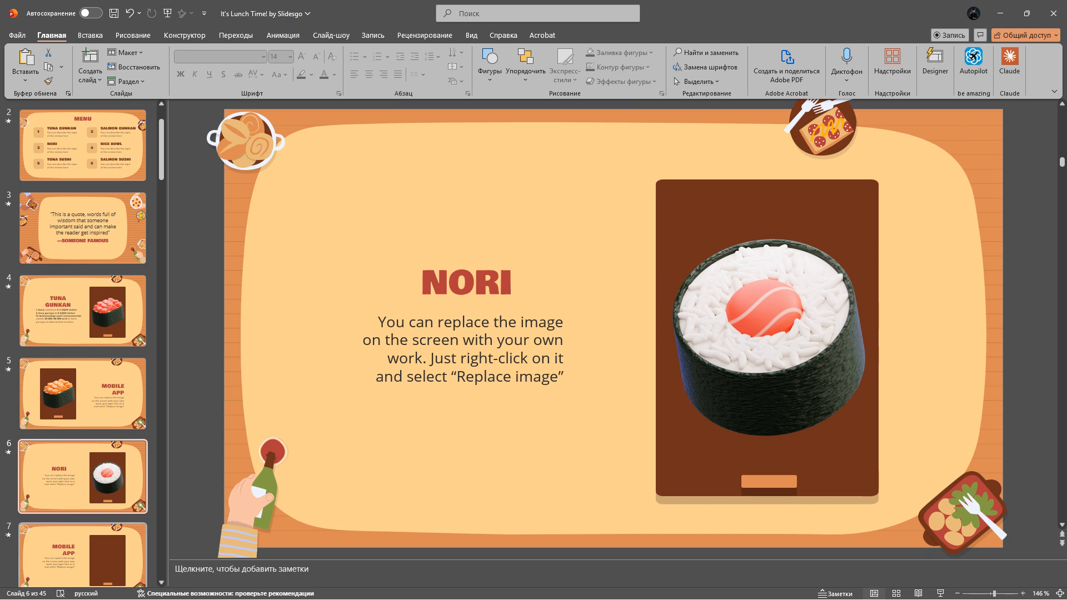
# Duplicate the salmon gunkan slide 5 and move the copy after the Nori slide, to position 7
pyautogui.rightClick(67, 423)
pyautogui.click(111, 249)
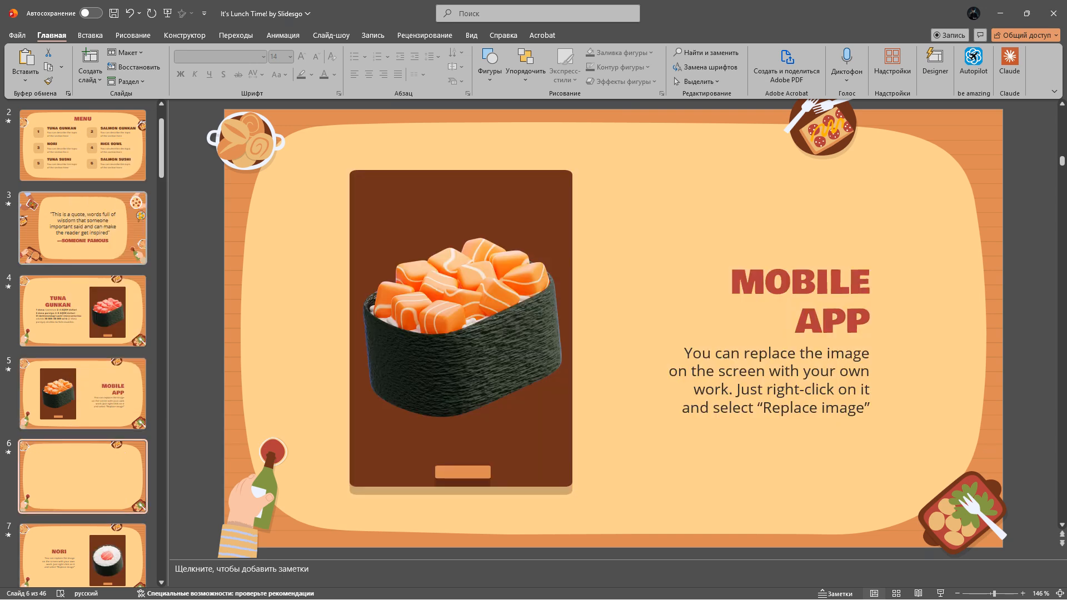
pyautogui.moveTo(84, 478); pyautogui.dragTo(82, 158)
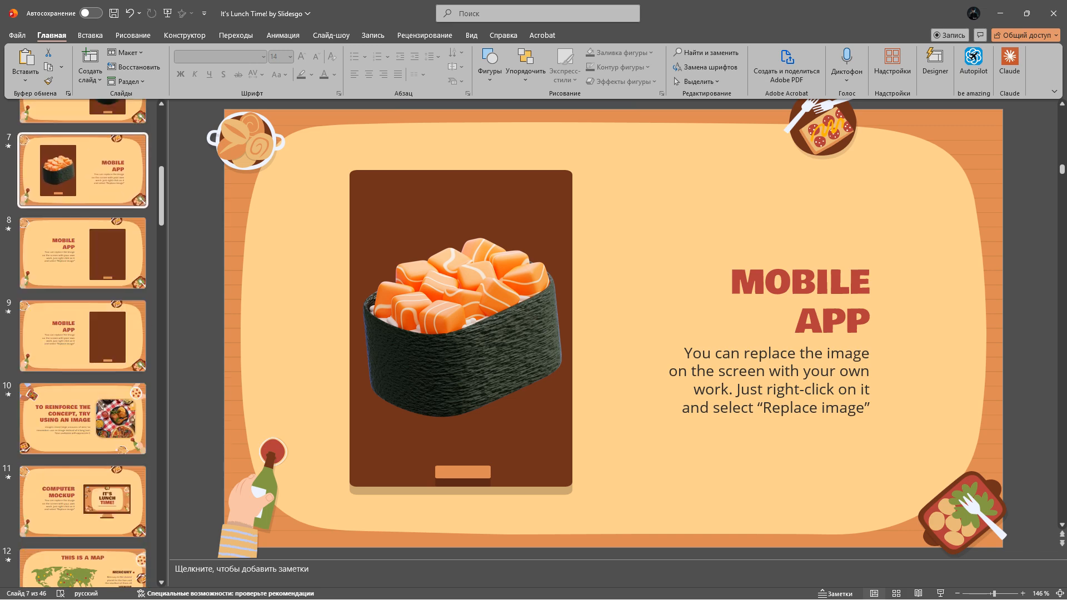
pyautogui.scroll(3, 82, 167)
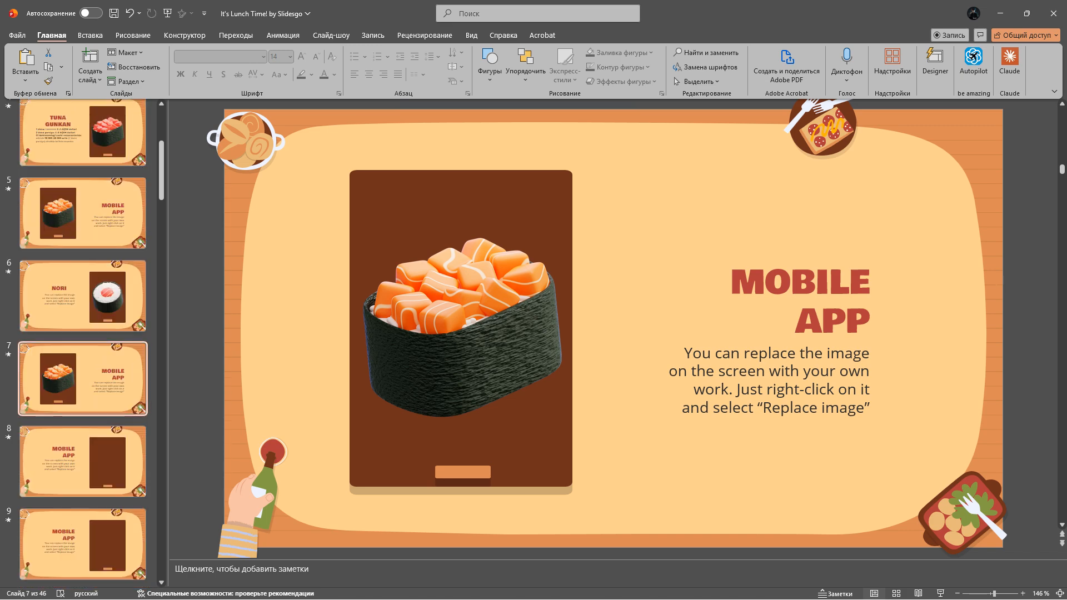
# Start replacing the salmon gunkan picture on slide 7 from a file and open the Sushi_ovqat folder
pyautogui.click(461, 334)
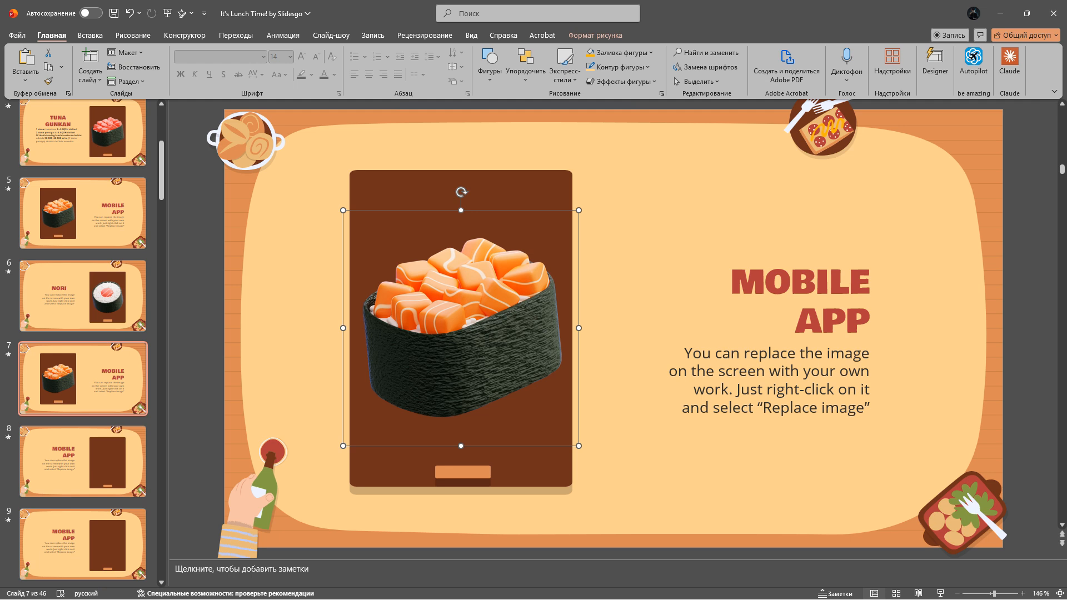
pyautogui.rightClick(466, 349)
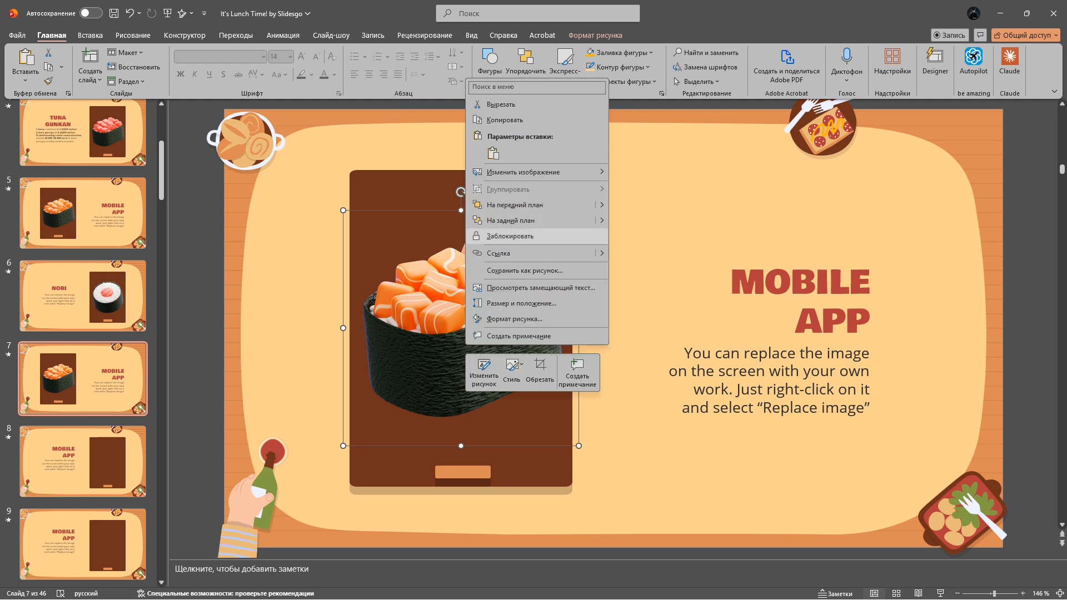
pyautogui.moveTo(550, 172)
pyautogui.click(656, 174)
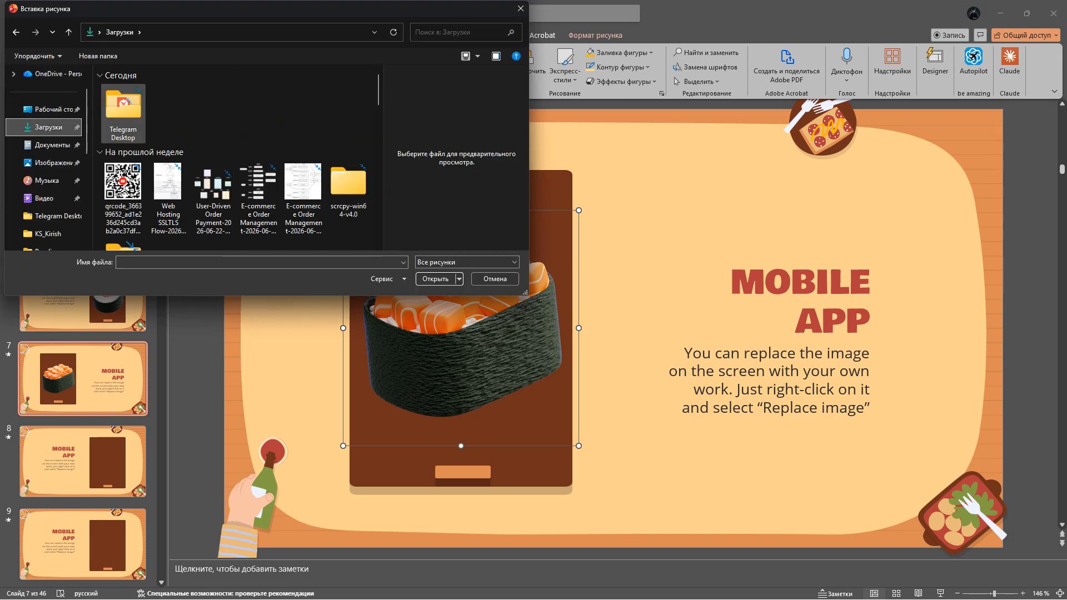
pyautogui.doubleClick(123, 113)
pyautogui.doubleClick(128, 104)
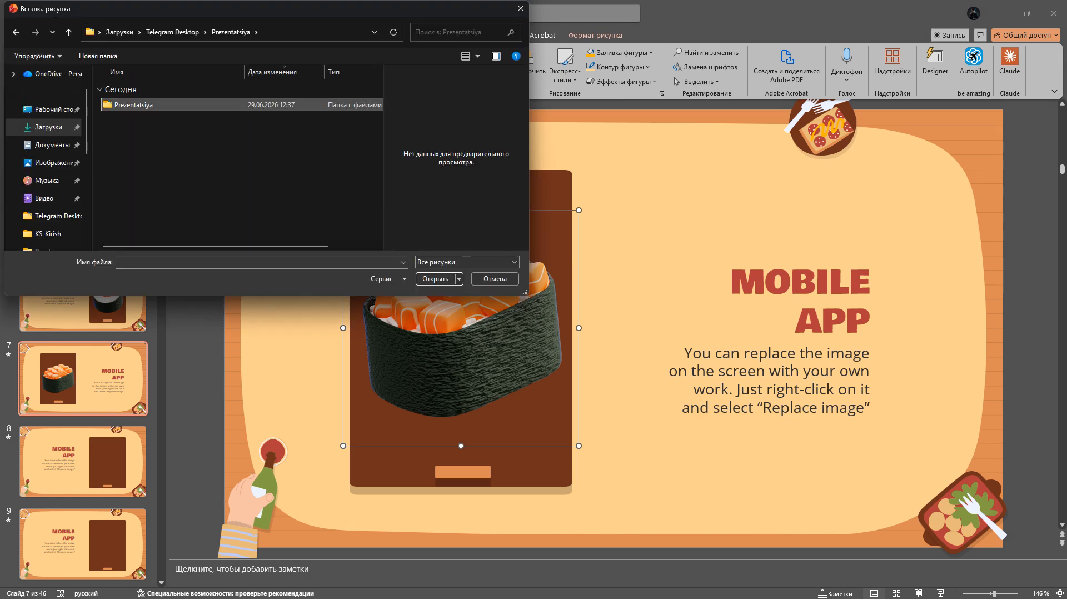
pyautogui.doubleClick(128, 105)
pyautogui.doubleClick(131, 120)
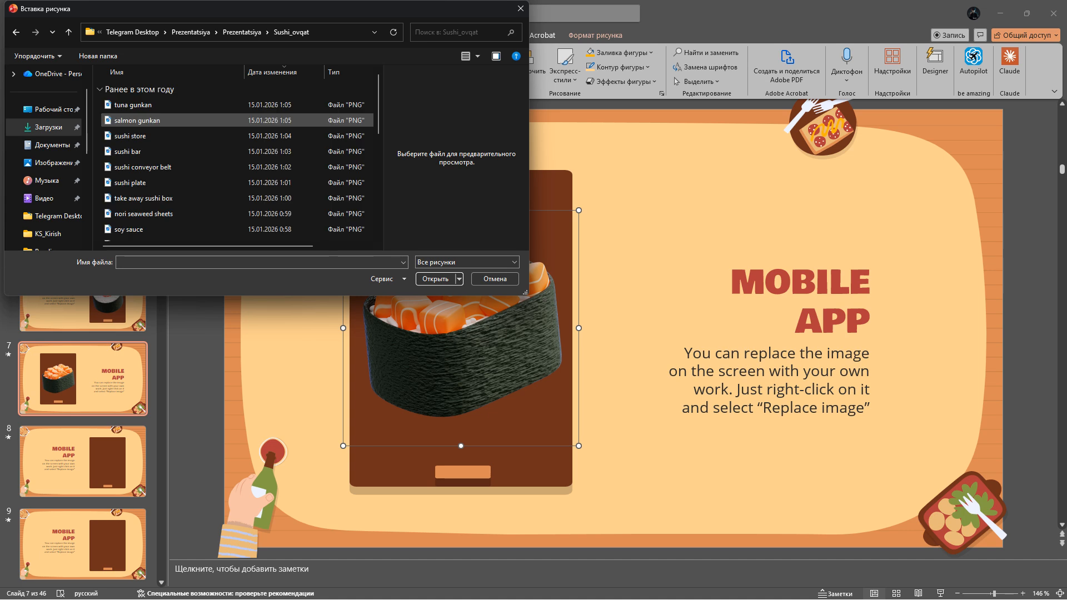
# Preview images in the Sushi_ovqat folder and insert the sushi image as the replacement picture on slide 7
pyautogui.scroll(-3, 222, 206)
pyautogui.click(220, 218)
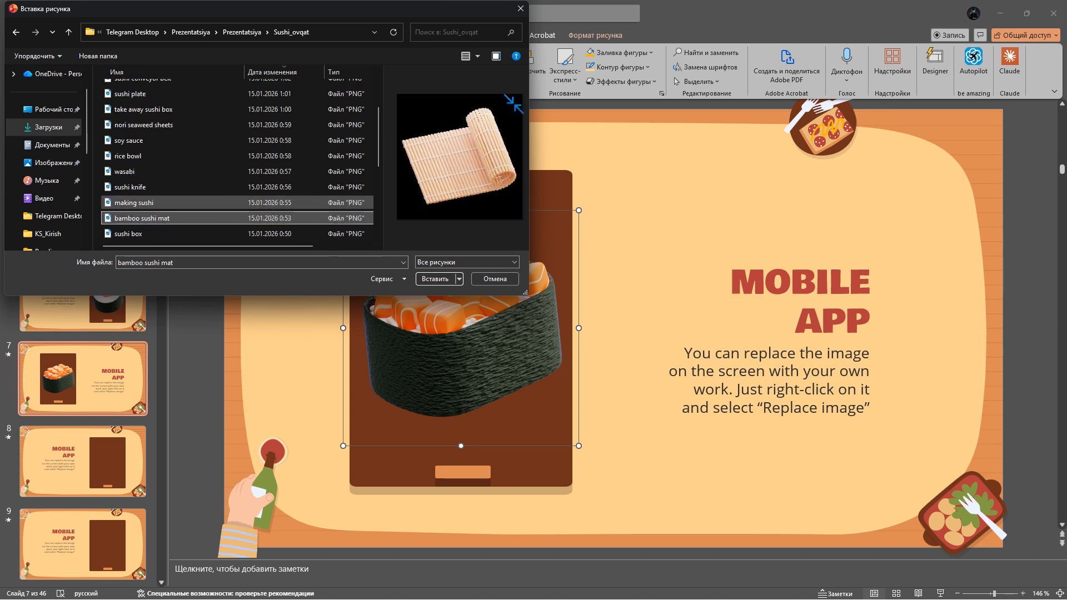
pyautogui.click(217, 187)
pyautogui.click(215, 172)
pyautogui.click(216, 156)
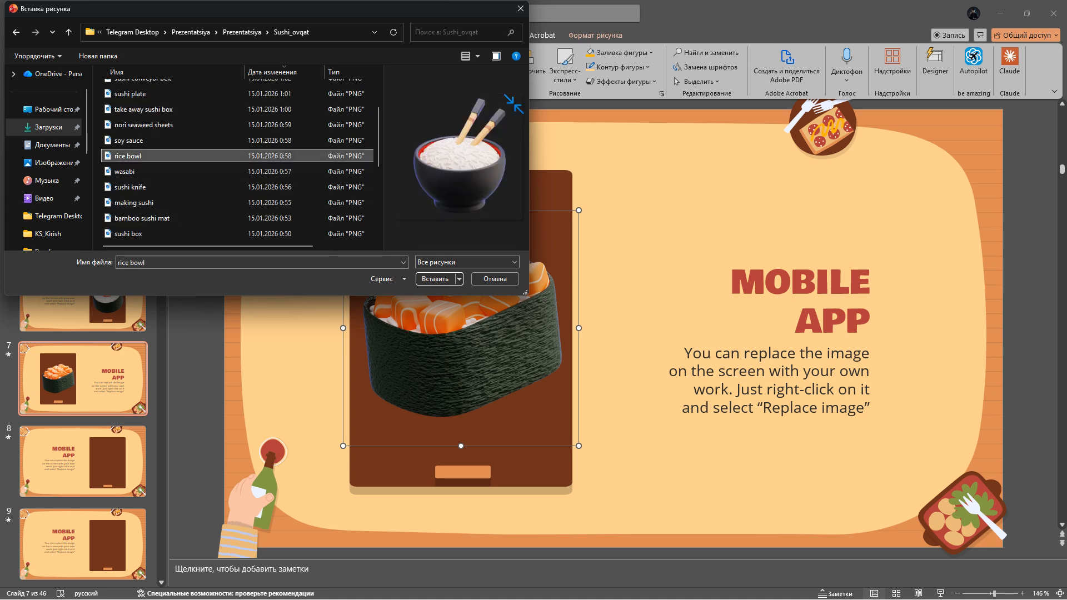
pyautogui.scroll(-2, 217, 186)
pyautogui.click(217, 187)
pyautogui.click(213, 202)
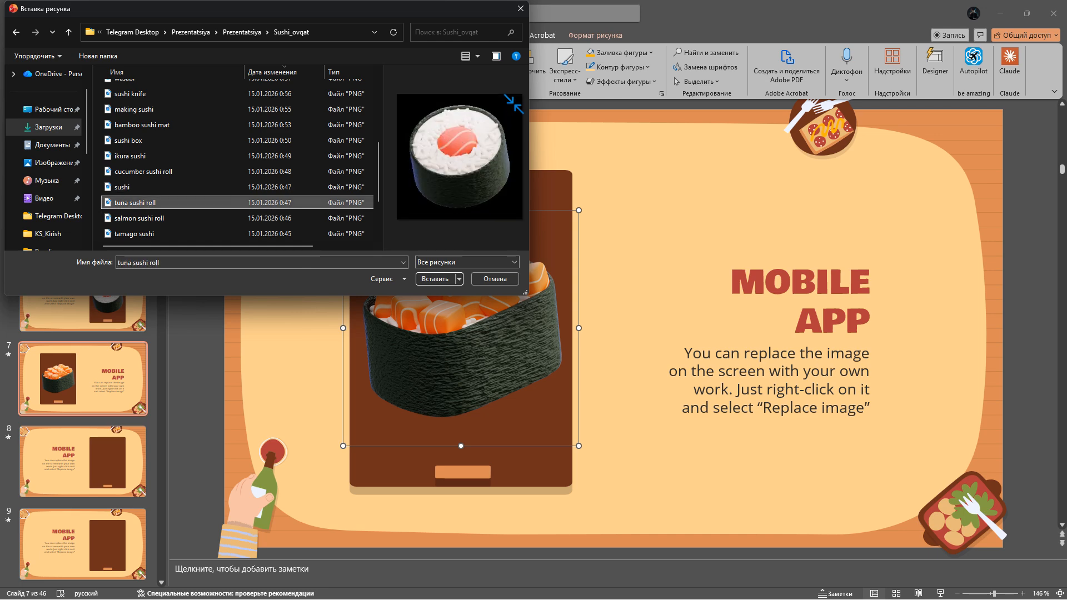
pyautogui.click(204, 187)
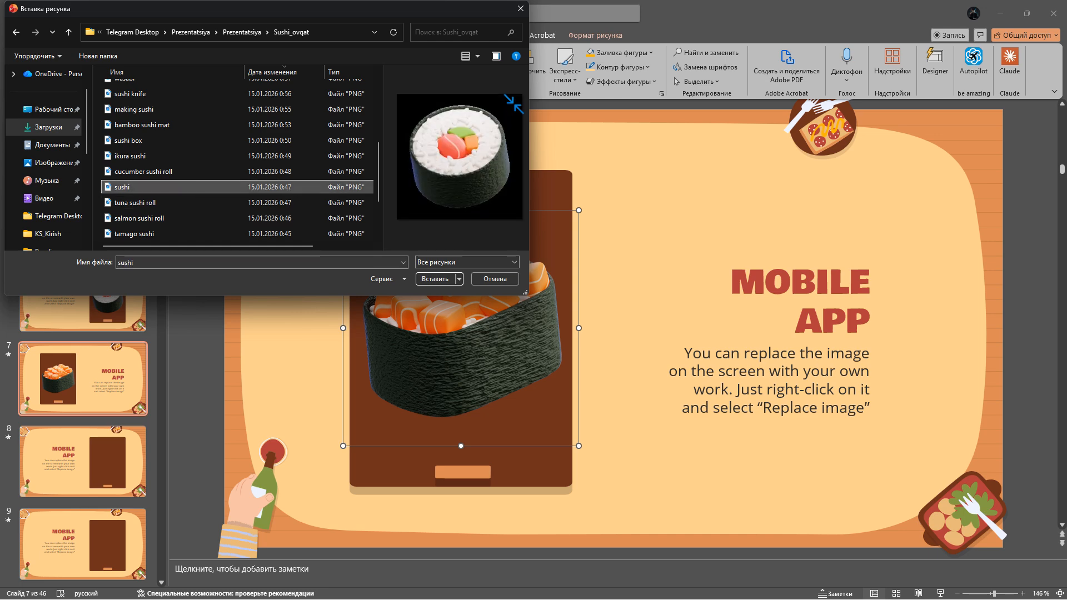
pyautogui.press('Return')
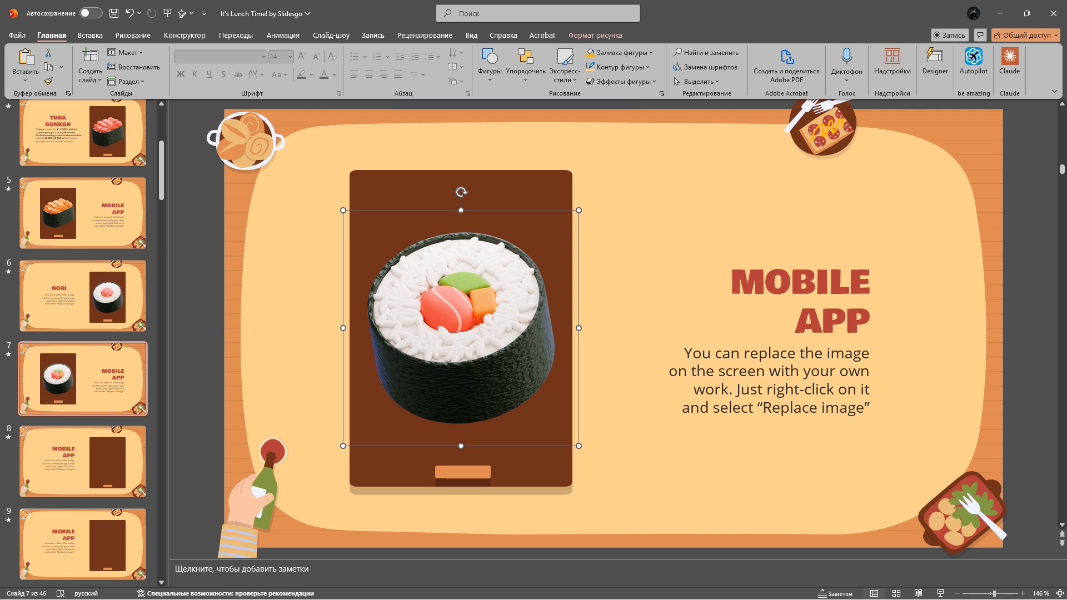
# Play the slide show from the quote slide 3 through to slide 8, stepping back and forth around the Nori slide, and exit it
pyautogui.click(111, 306)
pyautogui.click(112, 367)
pyautogui.scroll(2, 114, 328)
pyautogui.click(83, 145)
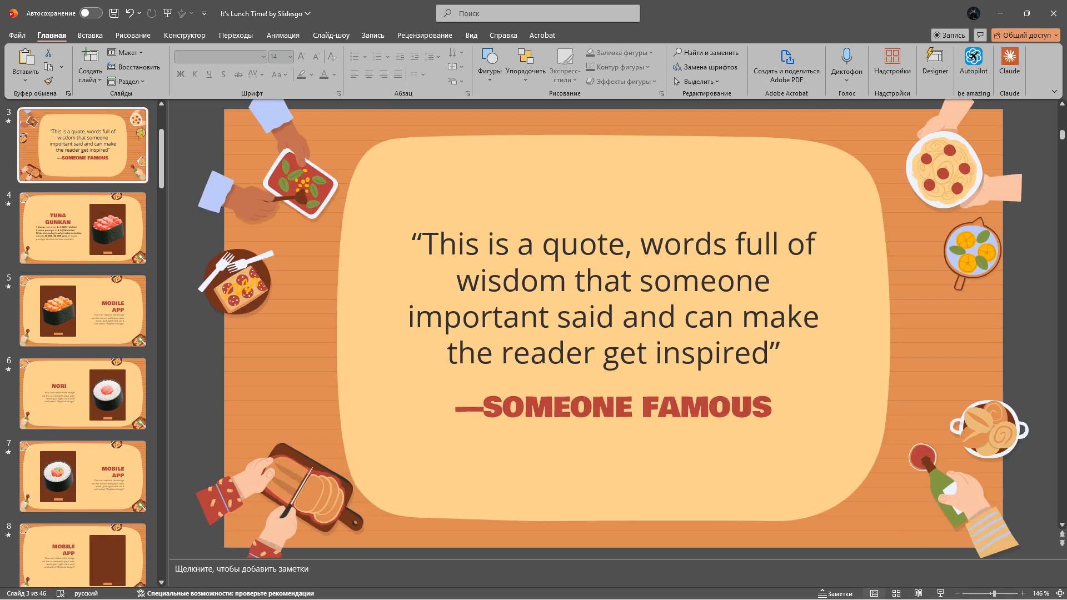
pyautogui.hotkey('shift', 'F5')
pyautogui.press('Right')
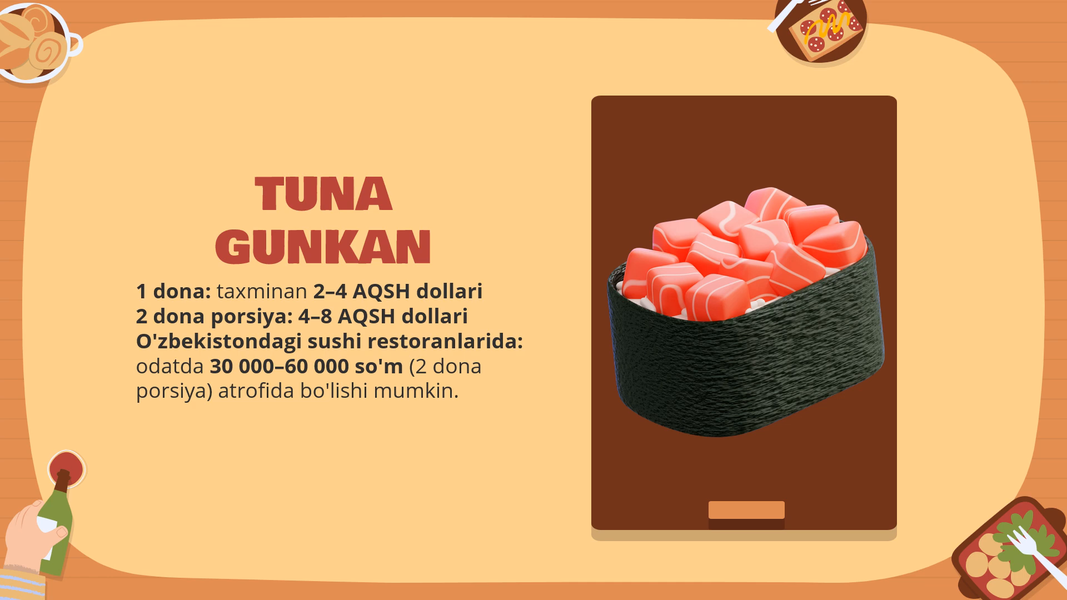
pyautogui.press('Right')
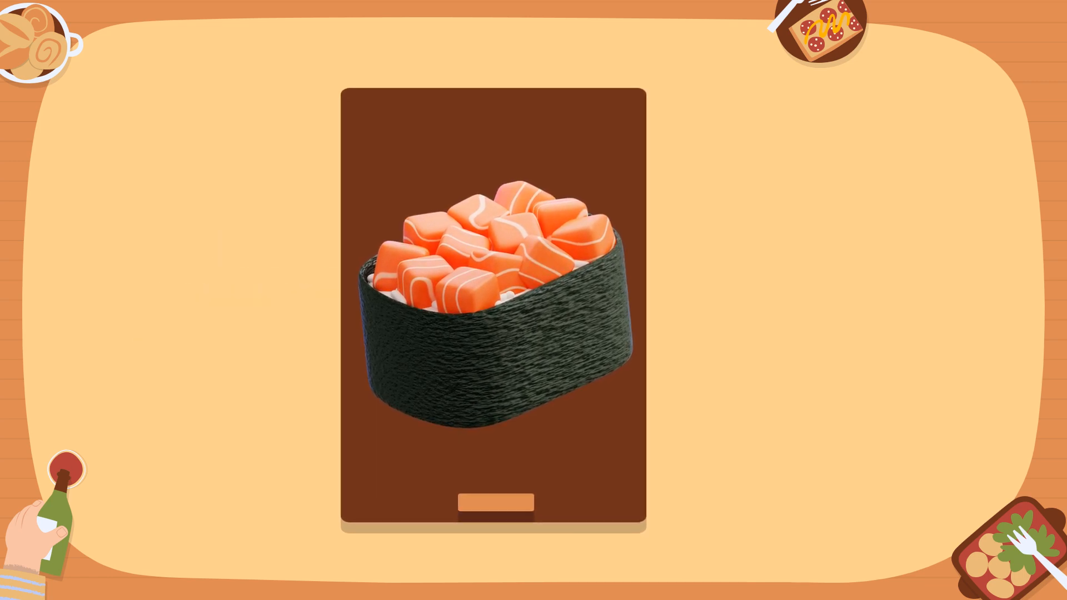
pyautogui.press('Right')
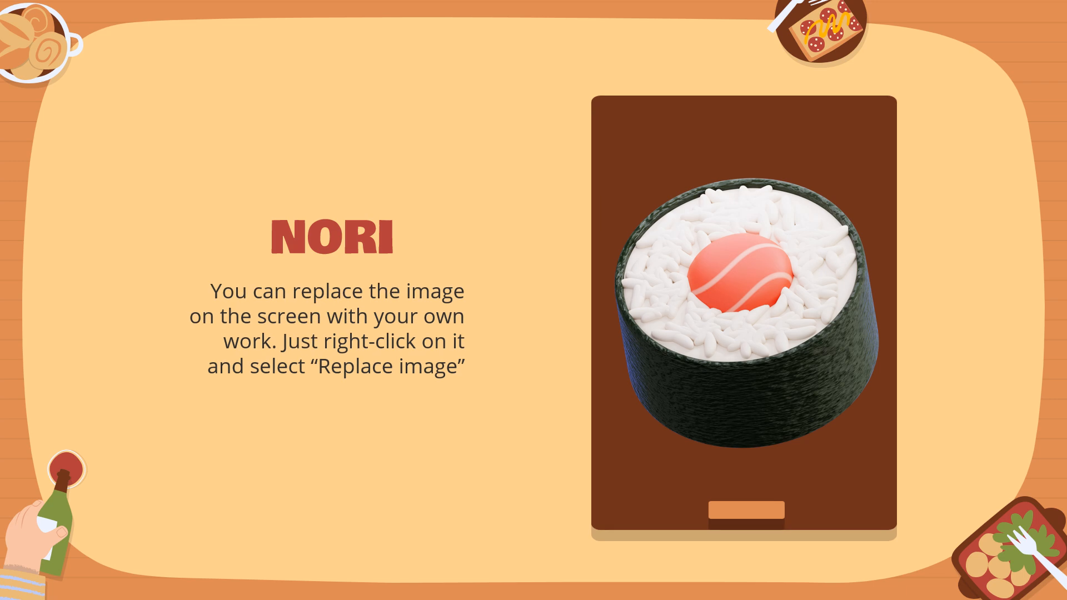
pyautogui.press('Left')
pyautogui.press('Right')
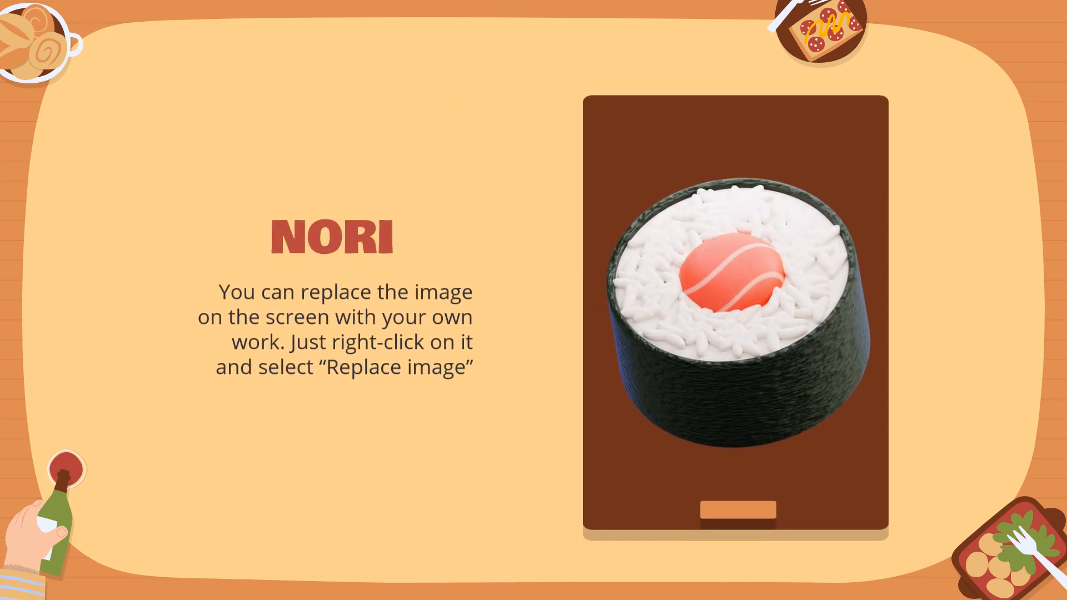
pyautogui.press('Left')
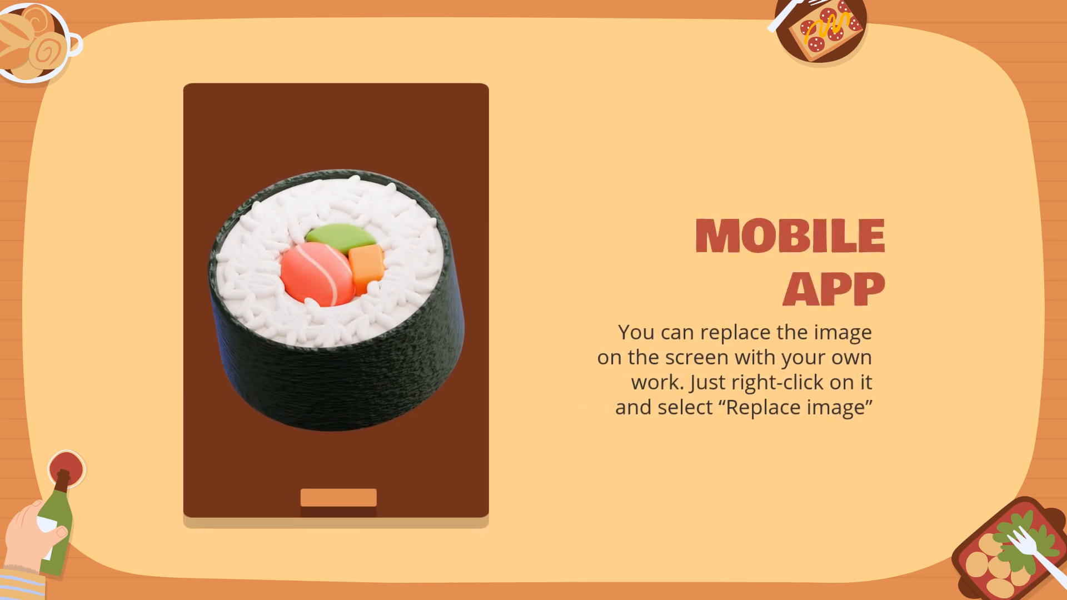
pyautogui.press('Right')
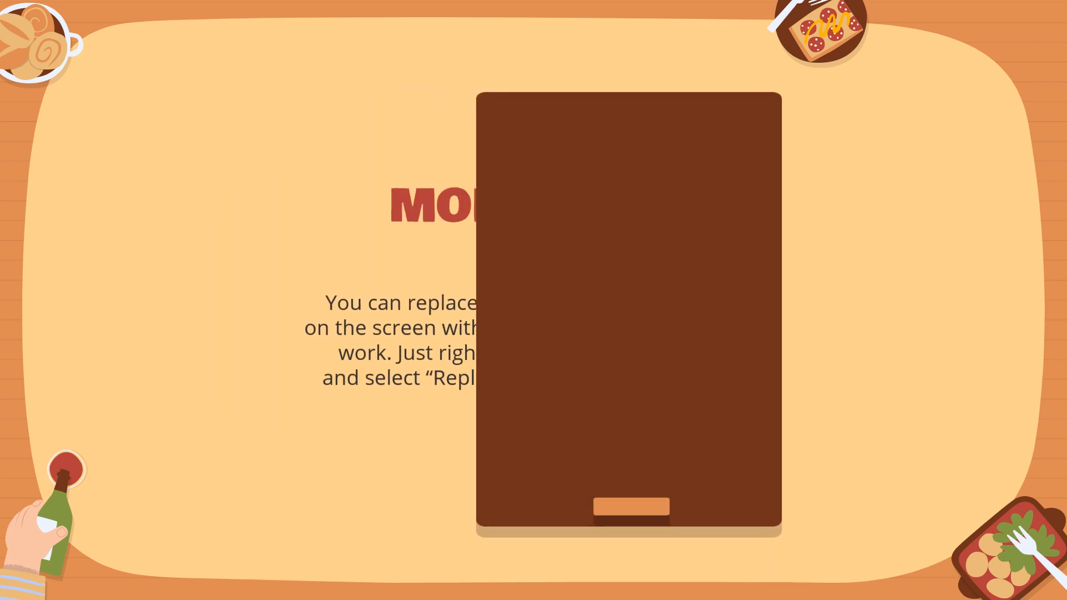
pyautogui.press('Escape')
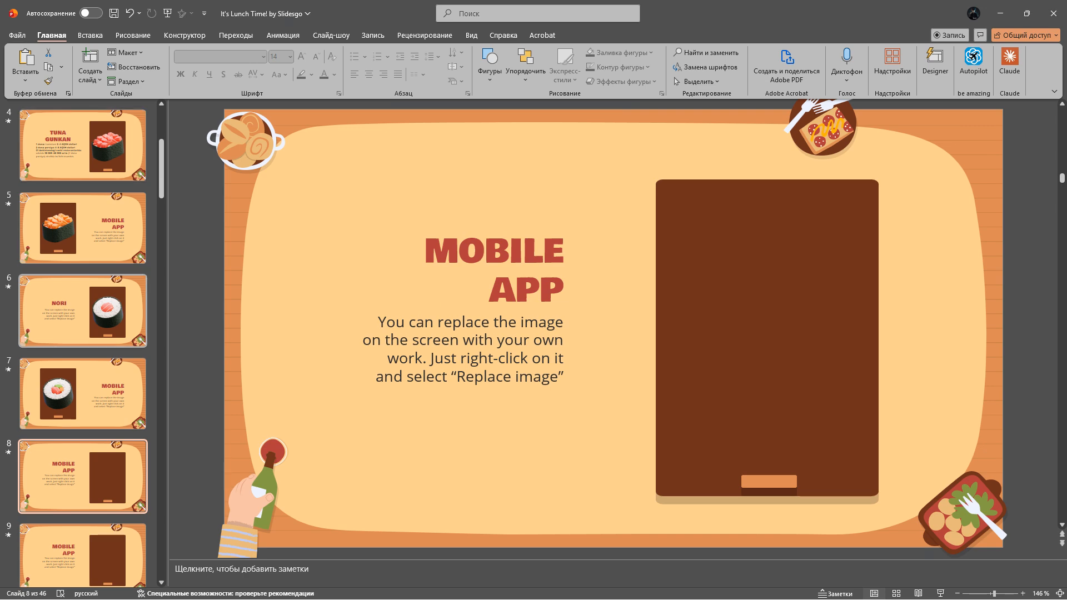
# Copy the first world map from the template's map resources on slide 34 and place it above the title on Tuna Gunkan slide 4
pyautogui.scroll(-1, 83, 311)
pyautogui.scroll(-15, 83, 337)
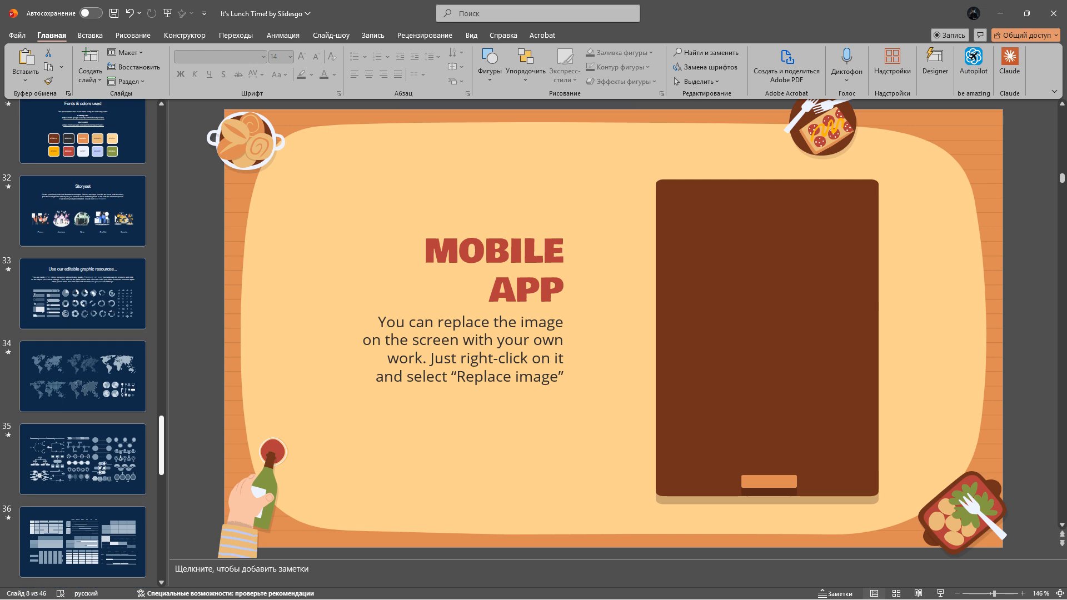
pyautogui.click(83, 338)
pyautogui.click(84, 420)
pyautogui.click(83, 503)
pyautogui.click(429, 234)
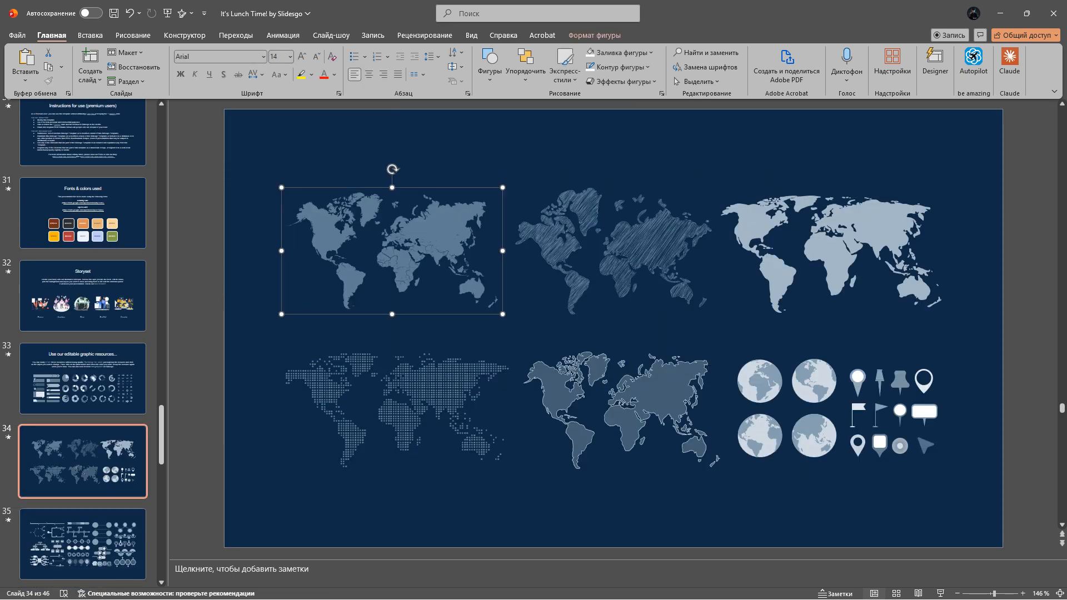
pyautogui.moveTo(161, 435); pyautogui.dragTo(161, 160)
pyautogui.click(83, 217)
pyautogui.hotkey('ctrl', 'v')
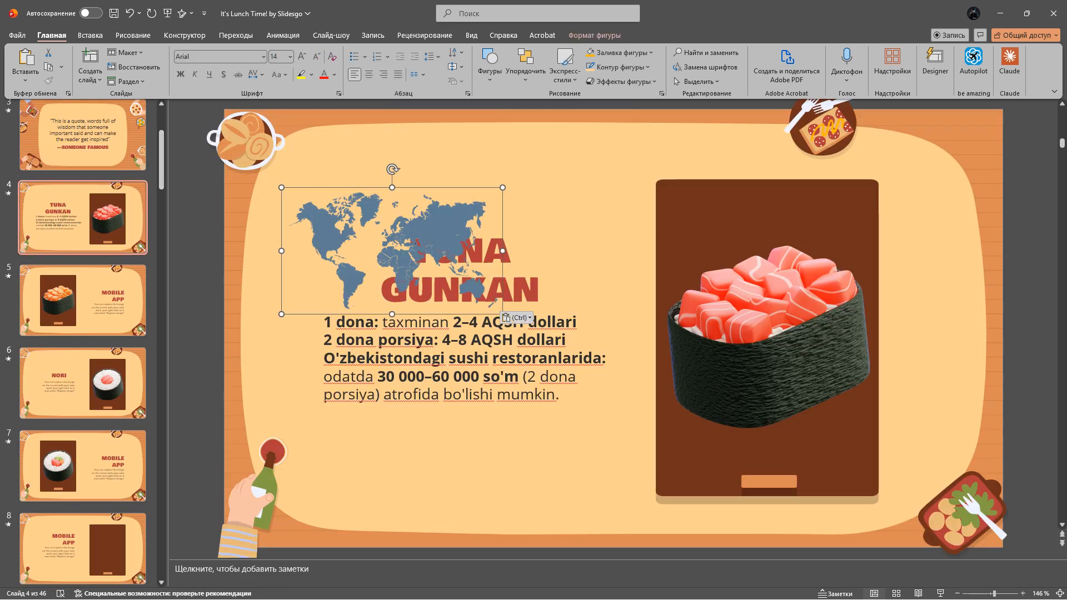
pyautogui.moveTo(434, 258); pyautogui.dragTo(487, 167)
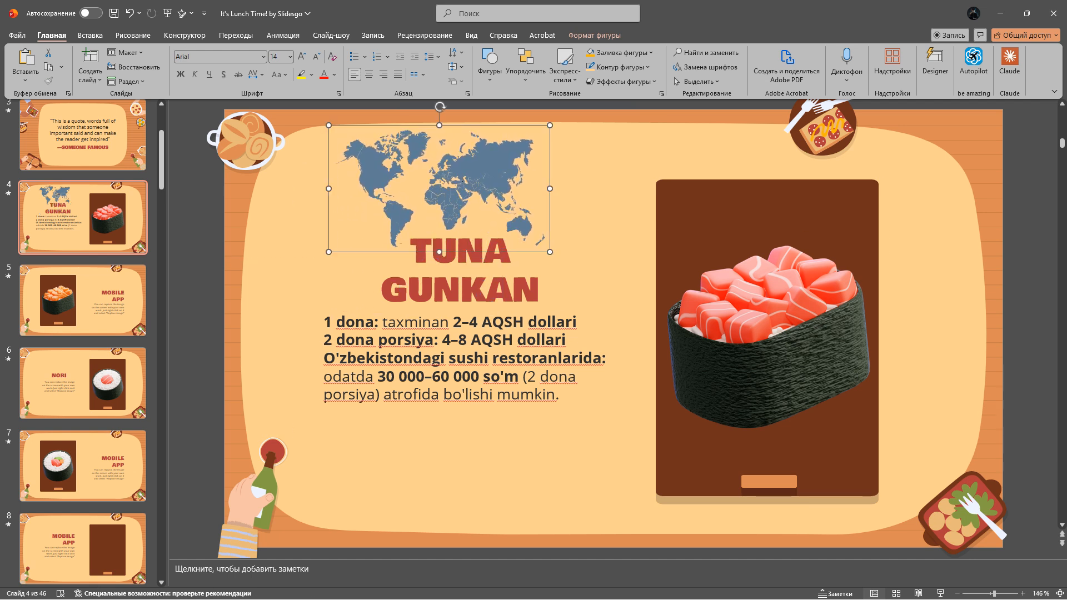
# Fill the world map with dark red, Text 1, lighter 40%, and move it below the price text
pyautogui.click(334, 75)
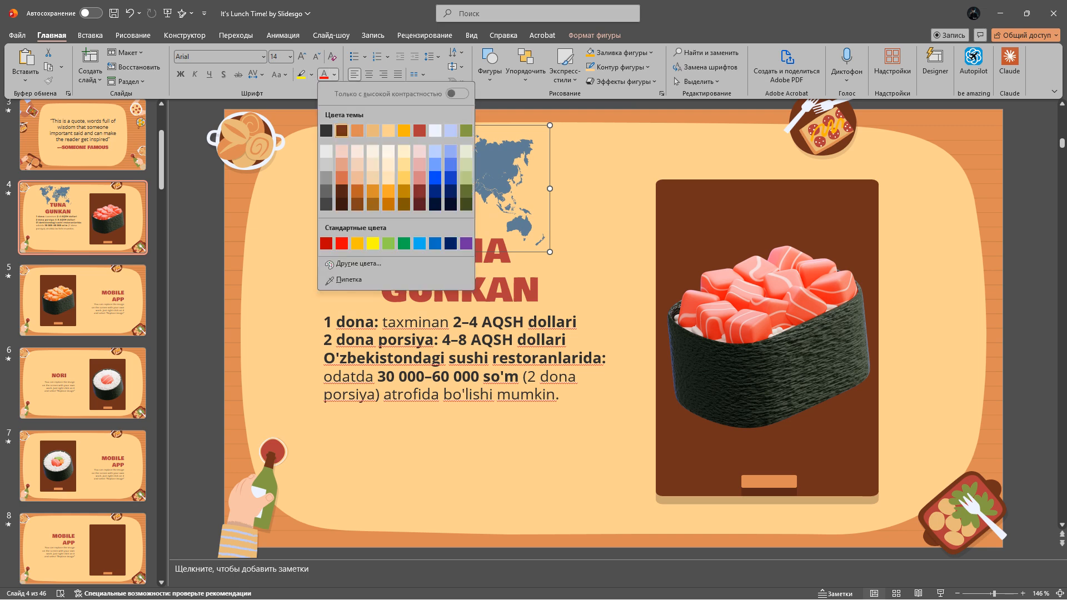
pyautogui.click(357, 130)
pyautogui.moveTo(450, 178); pyautogui.dragTo(476, 181)
pyautogui.rightClick(499, 181)
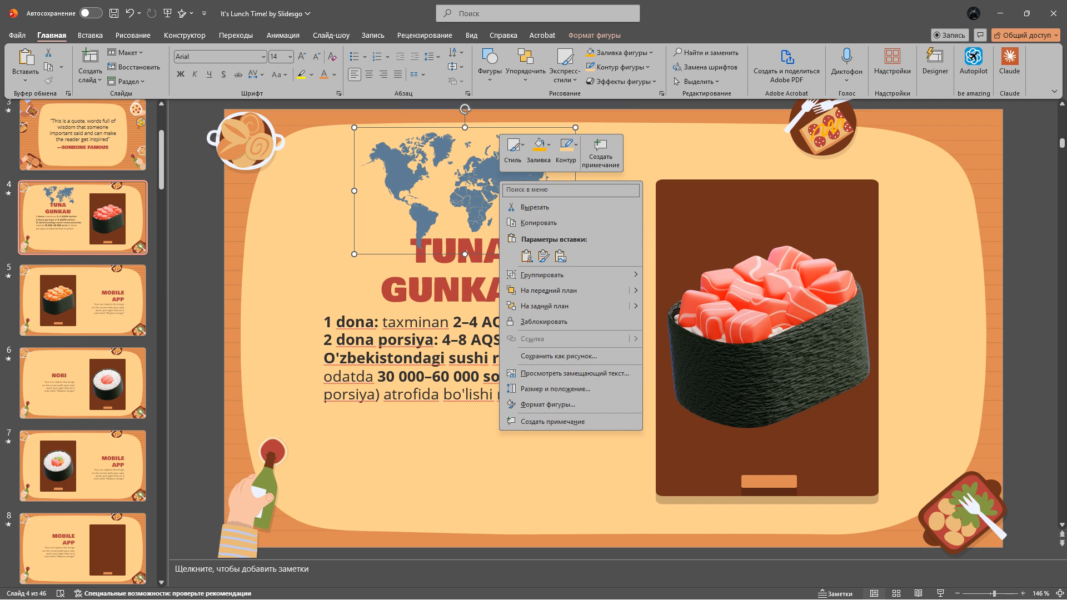
pyautogui.press('Escape')
pyautogui.rightClick(521, 171)
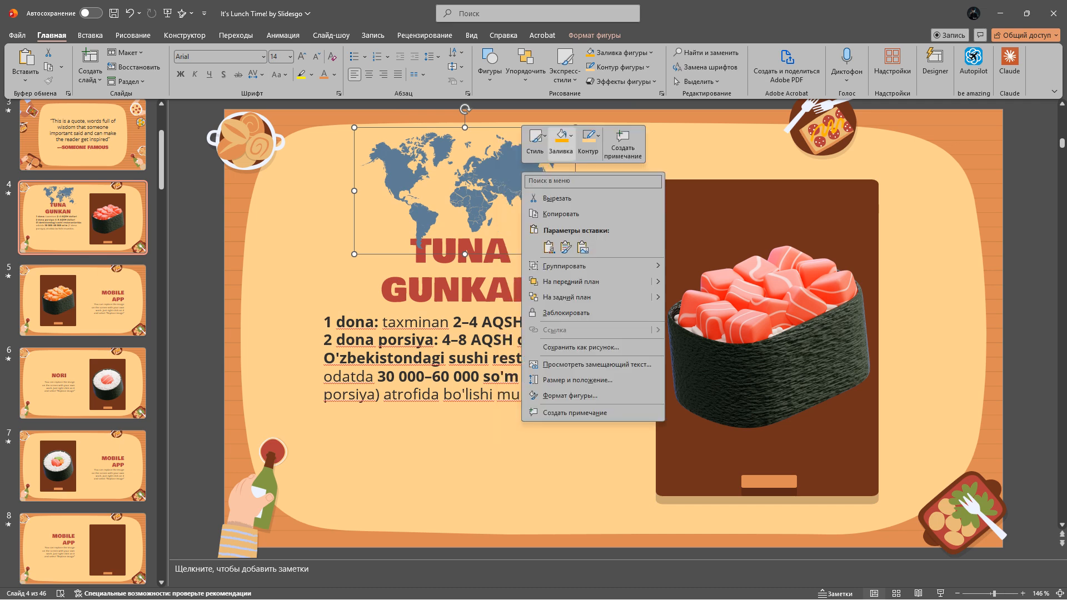
pyautogui.click(561, 142)
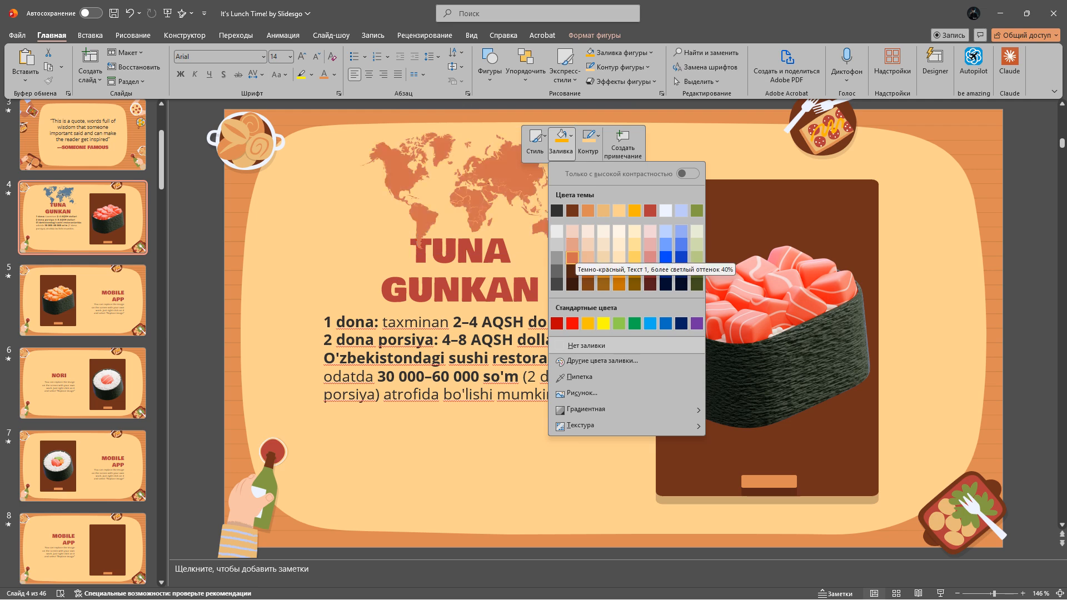
pyautogui.click(572, 257)
pyautogui.moveTo(489, 150); pyautogui.dragTo(470, 447)
# Move India out of the world map to the upper right of the Tuna Gunkan title and enlarge it proportionally
pyautogui.click(471, 486)
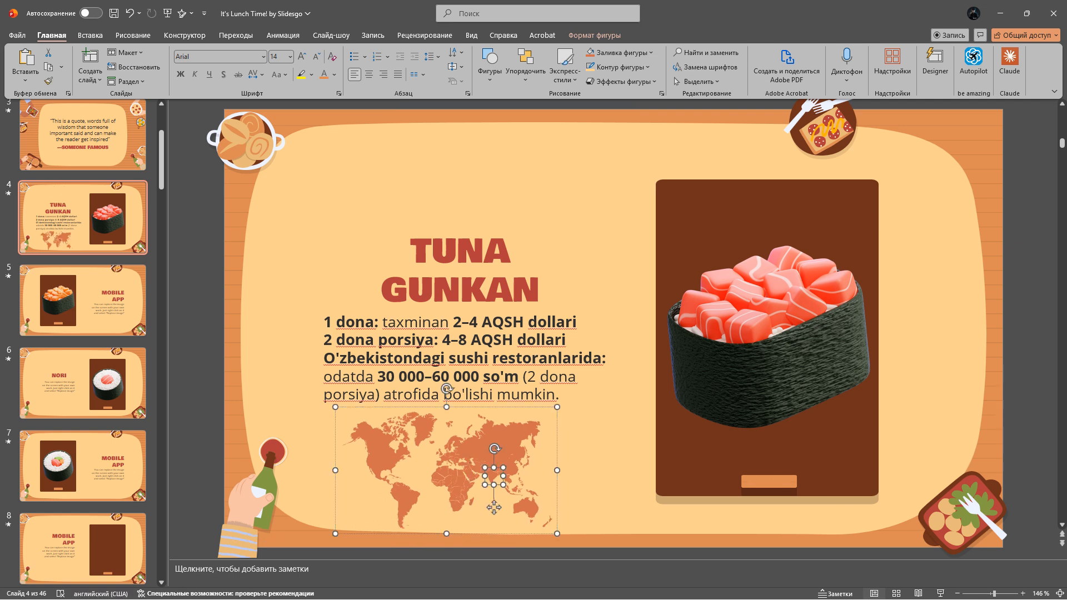
pyautogui.moveTo(493, 507); pyautogui.dragTo(533, 349)
pyautogui.moveTo(569, 249)
pyautogui.mouseDown()
pyautogui.moveTo(507, 262)
pyautogui.moveTo(558, 265)
pyautogui.mouseUp()
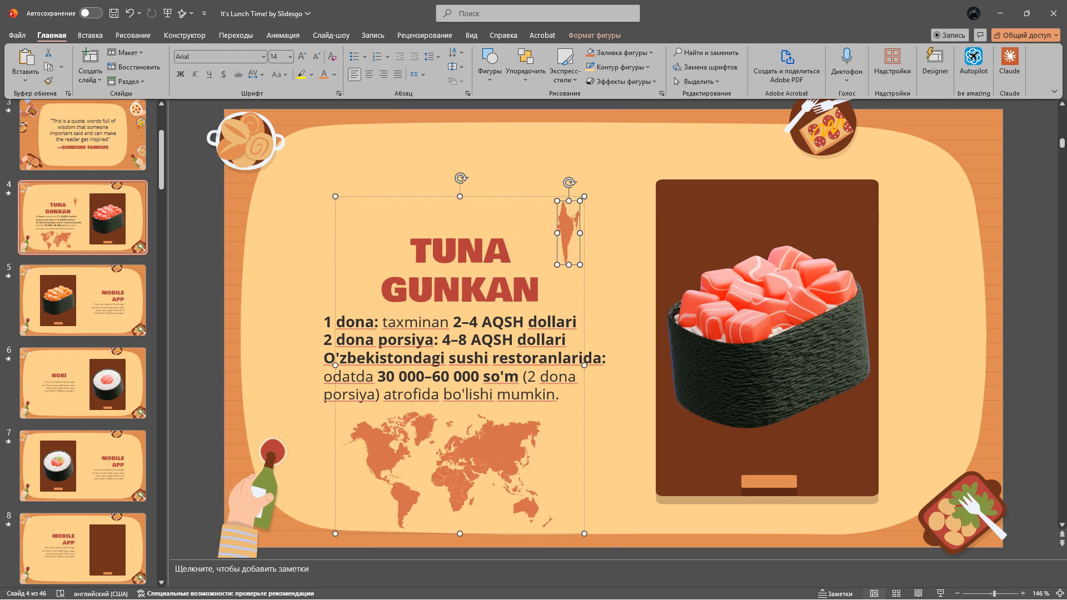
pyautogui.hotkey('ctrl', 'z')
pyautogui.moveTo(561, 218); pyautogui.dragTo(467, 307)
pyautogui.moveTo(510, 249); pyautogui.dragTo(550, 198)
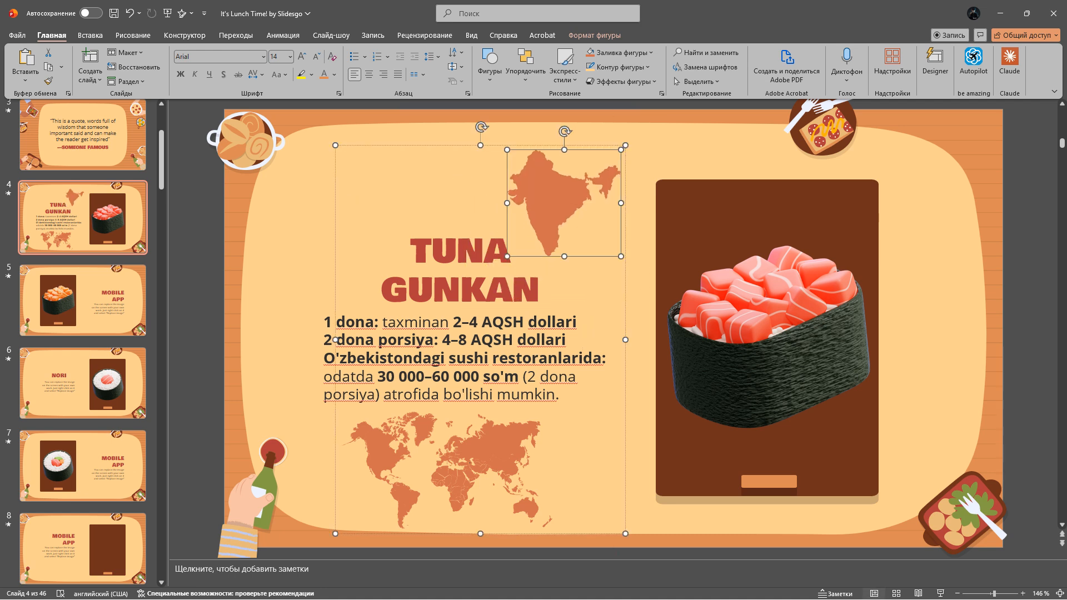
# Move Uzbekistan out of the world map, enlarge it, and place it on the brown panel above the sushi picture
pyautogui.click(482, 456)
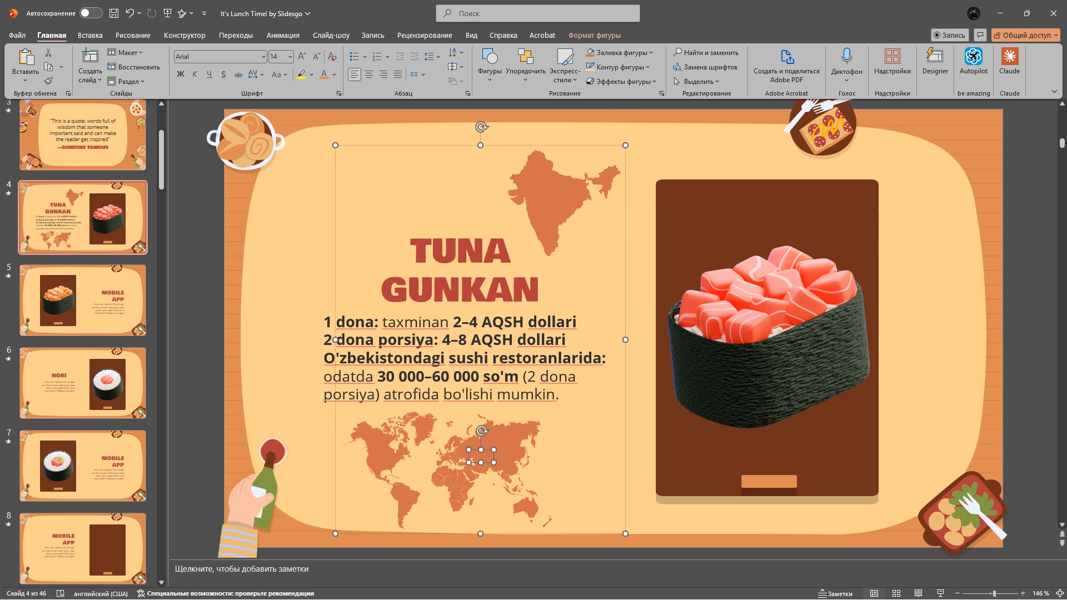
pyautogui.press('Escape')
pyautogui.scroll(1, 614, 329)
pyautogui.scroll(-1, 614, 329)
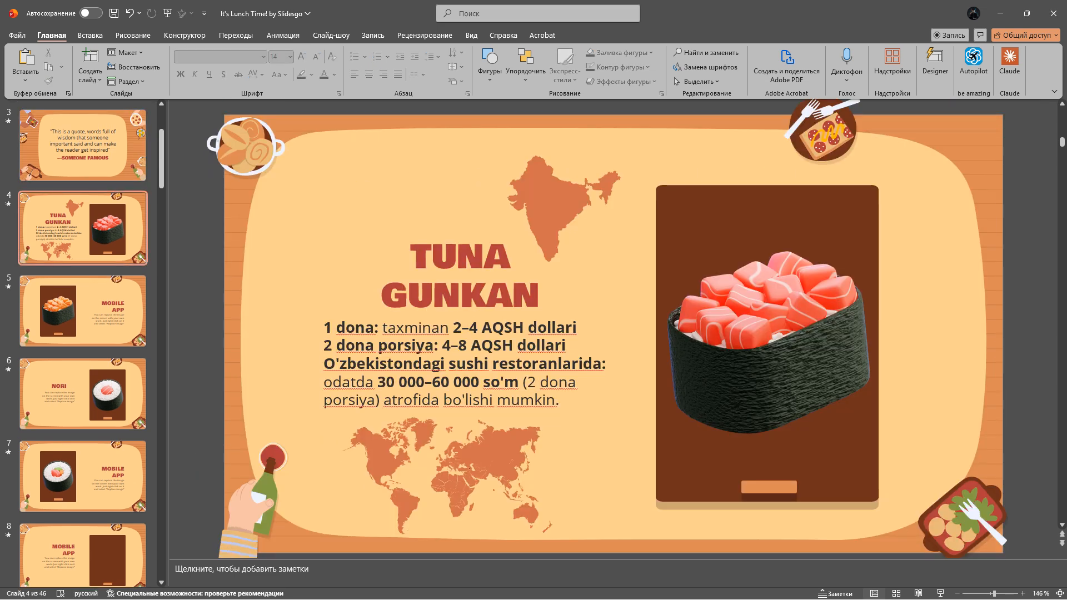
pyautogui.scroll(10, 614, 331)
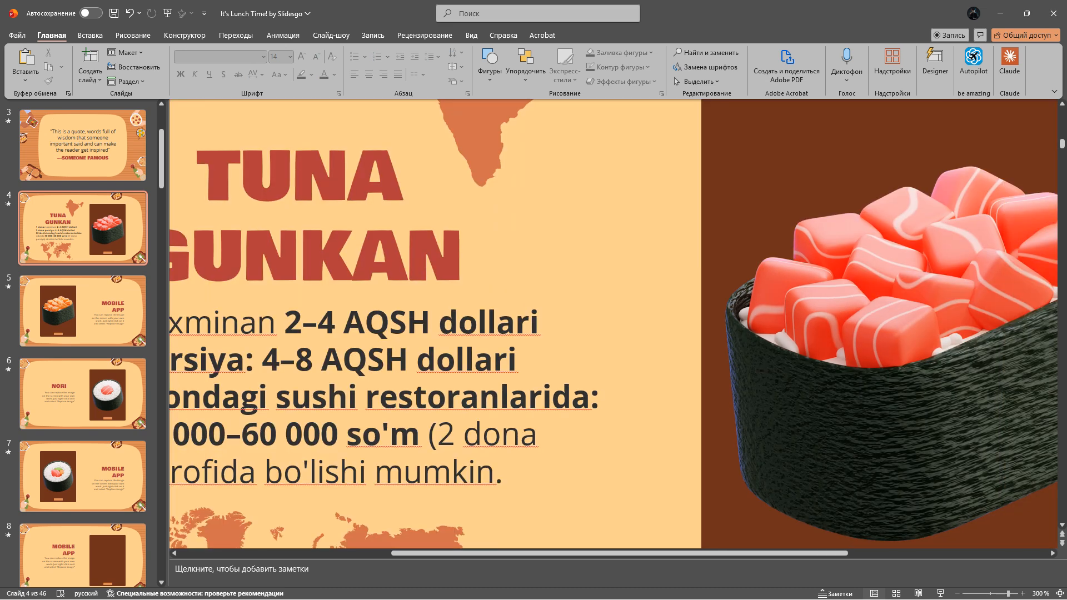
pyautogui.rightClick(559, 500)
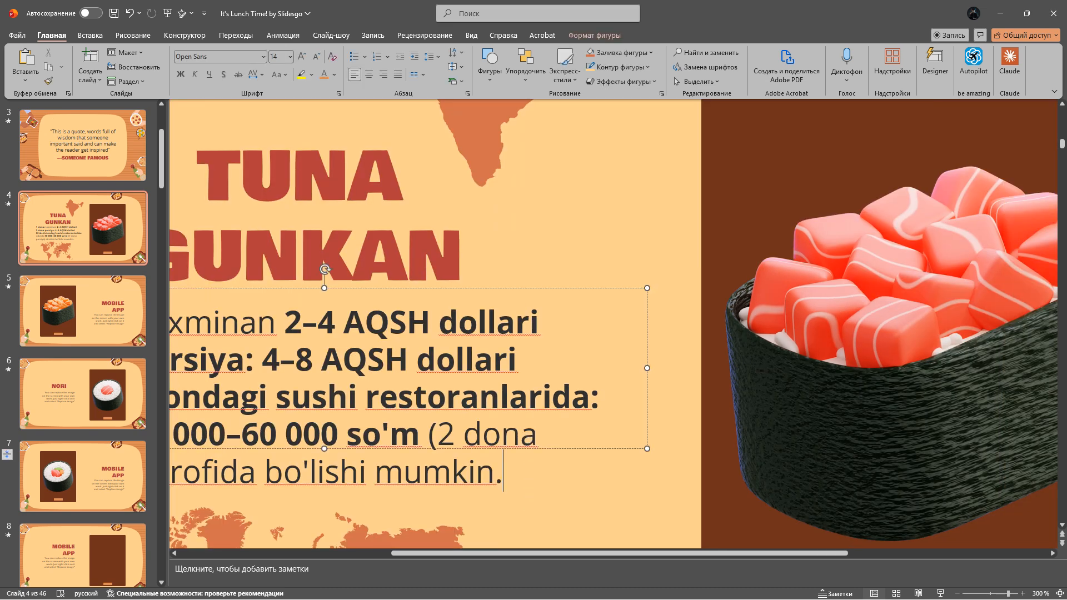
pyautogui.scroll(-3, 558, 500)
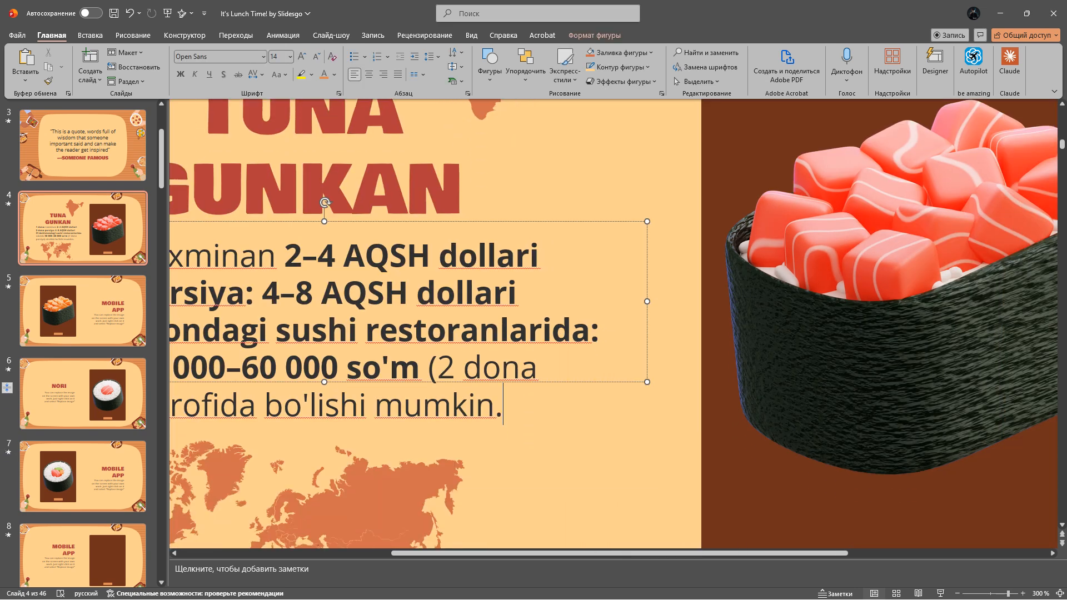
pyautogui.click(558, 500)
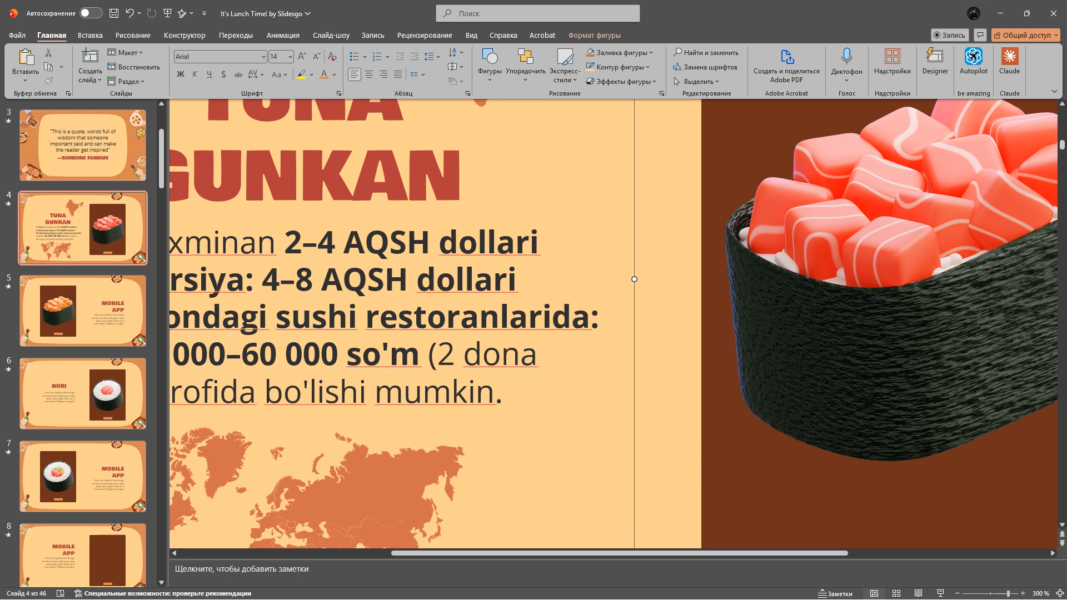
pyautogui.click(341, 531)
pyautogui.moveTo(340, 531); pyautogui.dragTo(427, 497)
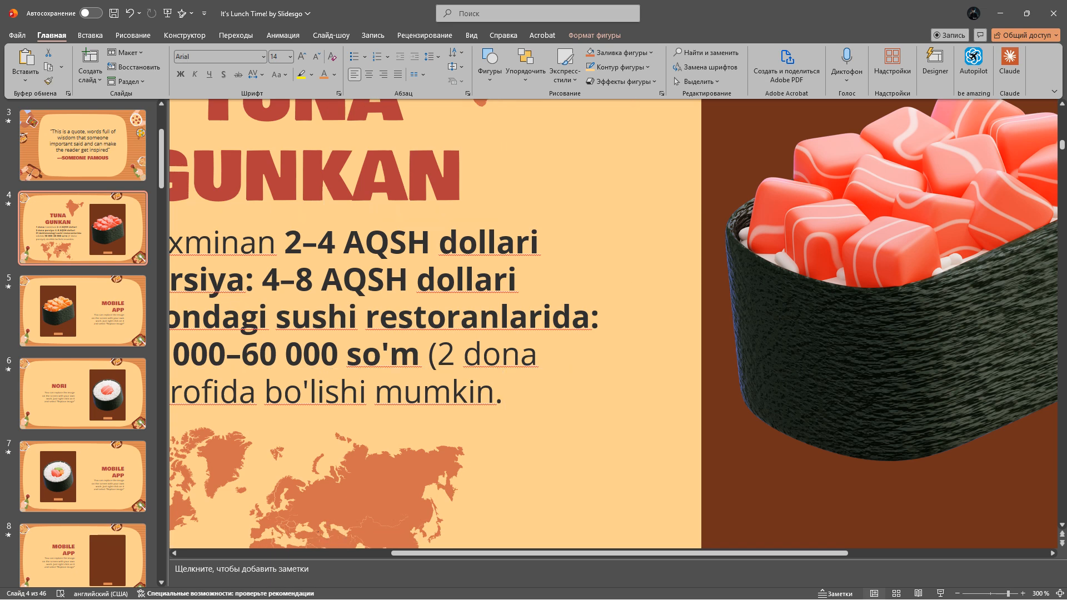
pyautogui.moveTo(534, 484); pyautogui.dragTo(398, 536)
pyautogui.moveTo(468, 490); pyautogui.dragTo(927, 366)
pyautogui.scroll(-5, 611, 328)
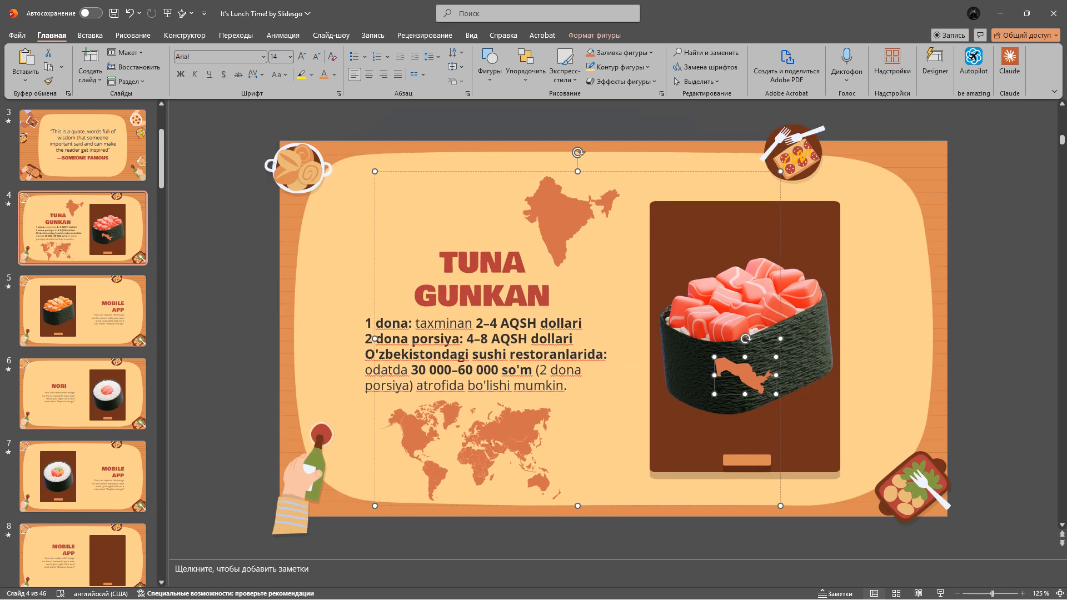
pyautogui.moveTo(742, 375); pyautogui.dragTo(744, 233)
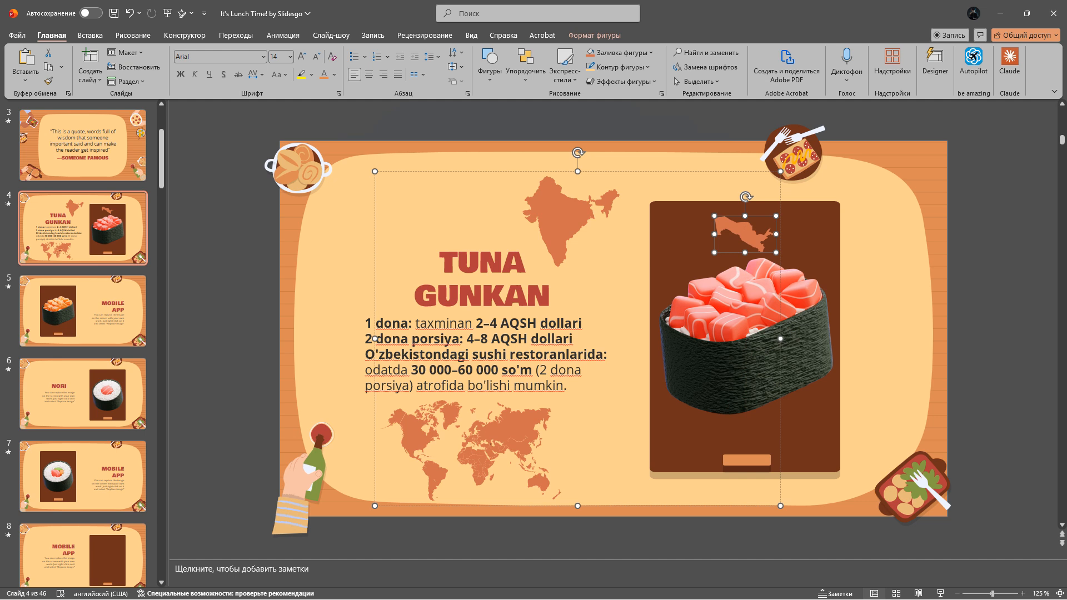
pyautogui.click(414, 429)
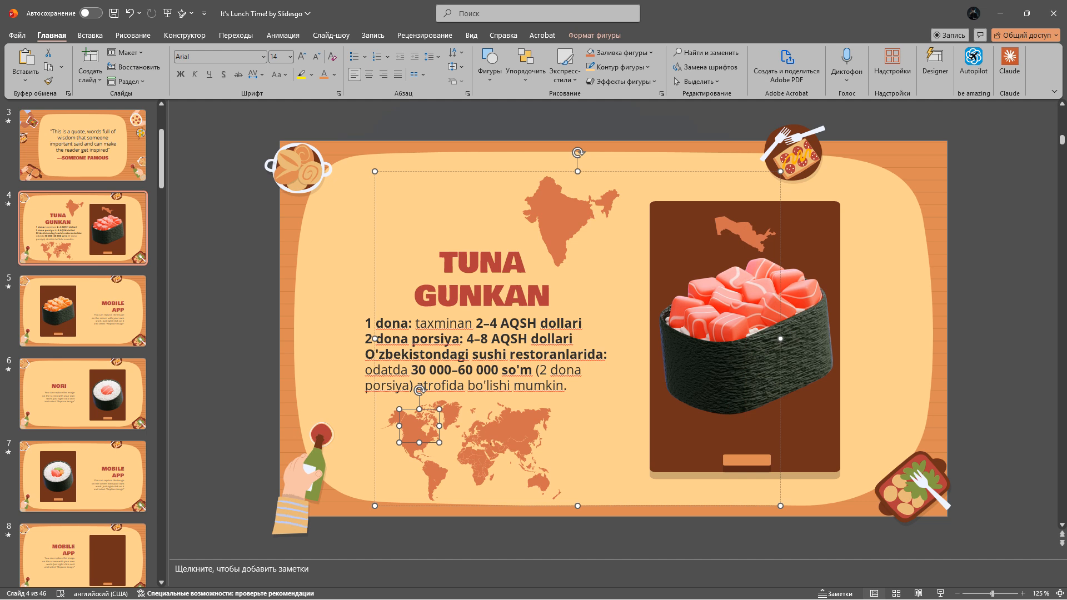
# Switch to File Explorer and look through the images in the Mevalar and Sushi_ovqat folders as thumbnails
pyautogui.hotkey('alt', 'Tab')
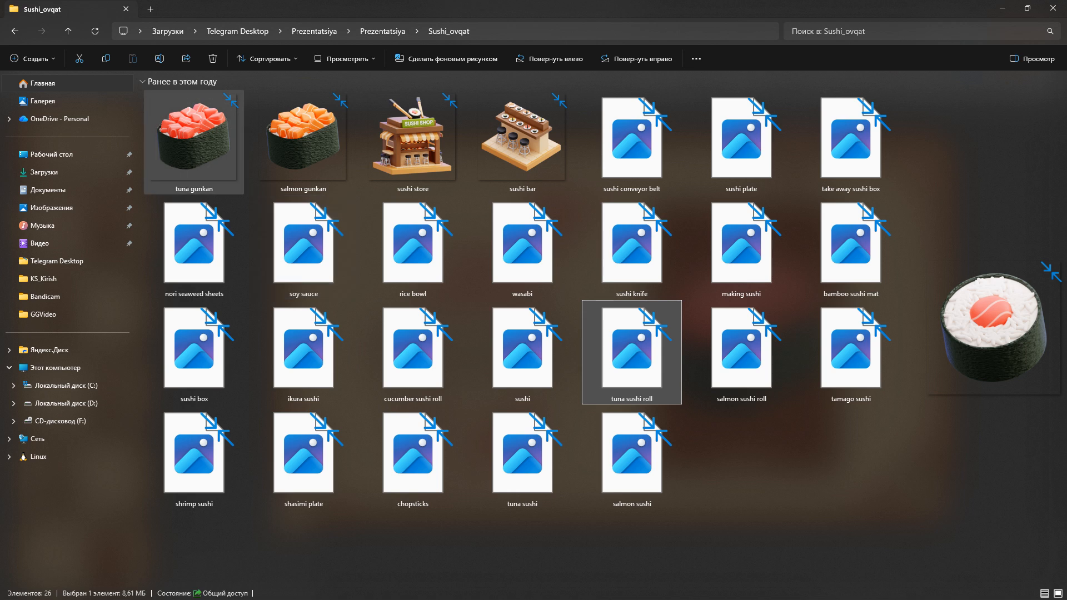
pyautogui.click(15, 31)
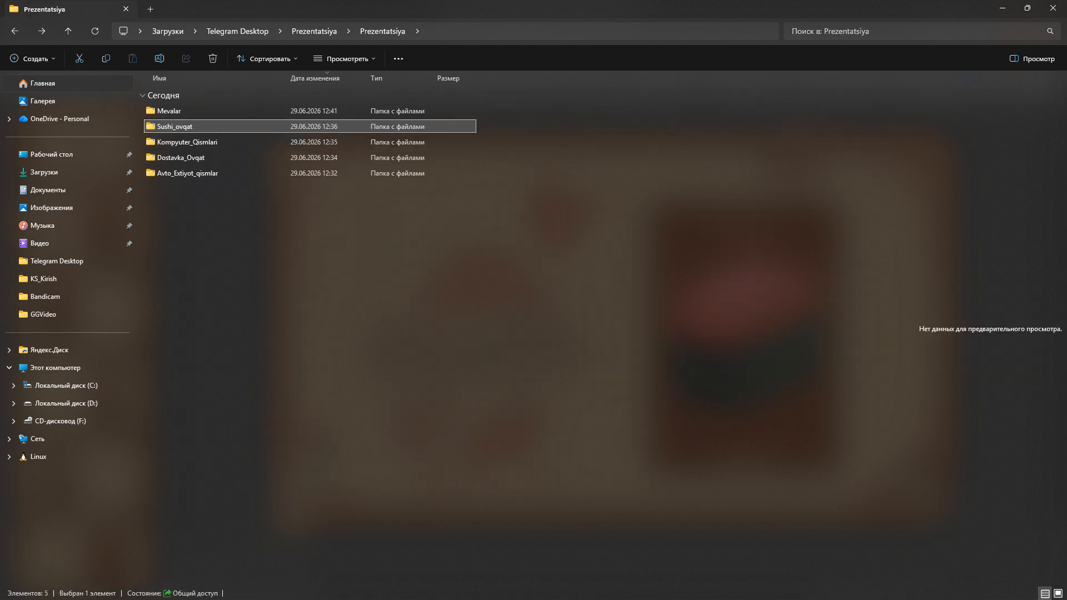
pyautogui.doubleClick(173, 110)
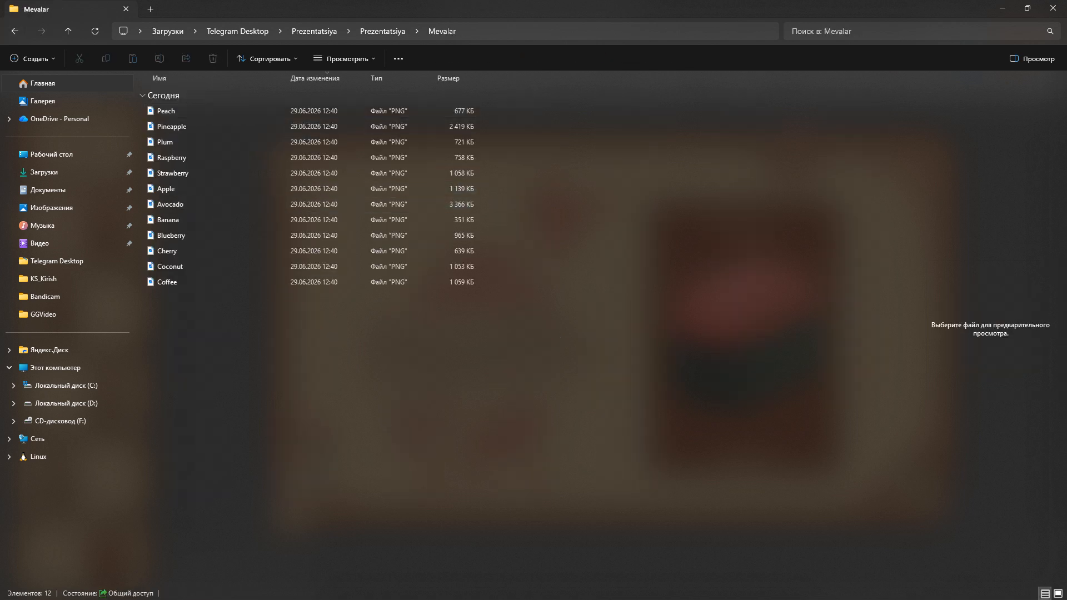
pyautogui.scroll(3, 534, 222)
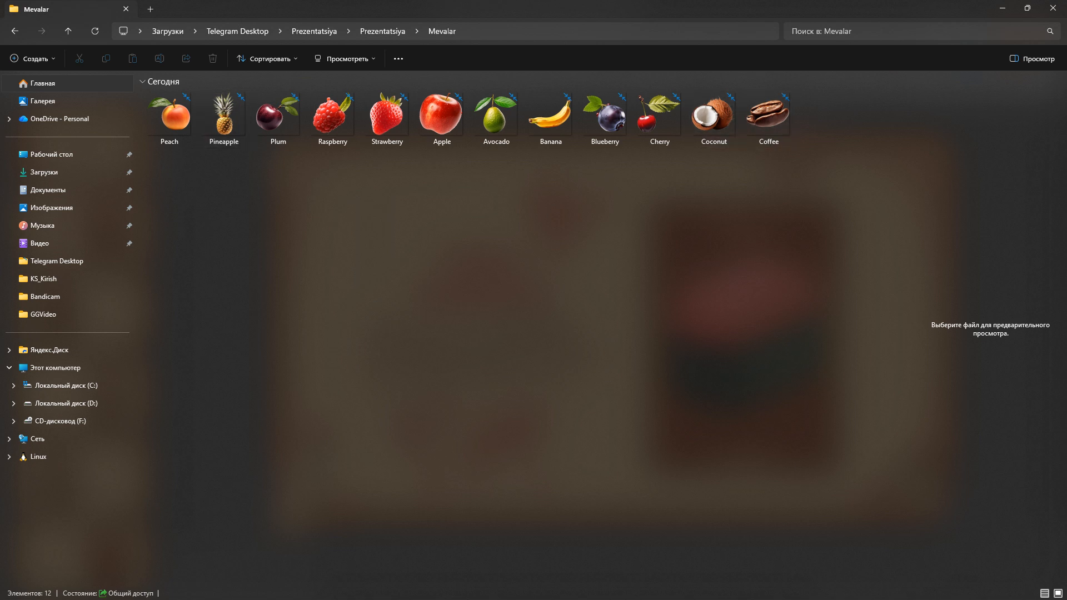
pyautogui.click(15, 32)
pyautogui.doubleClick(386, 127)
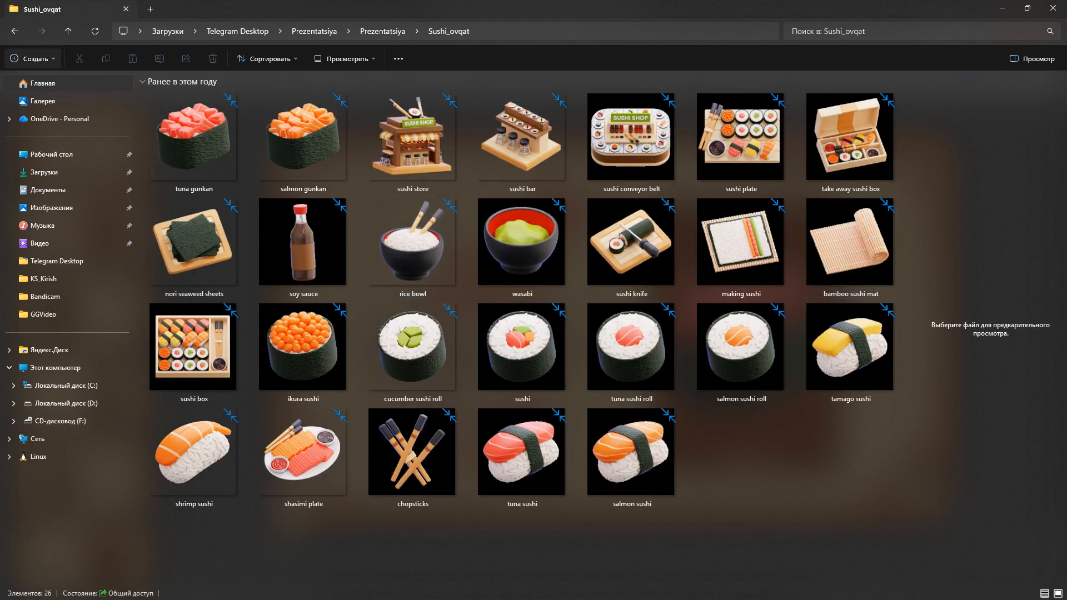
# Look through the images in the Kompyuter_Qismlari and Dostavka_Ovqat folders as large thumbnails
pyautogui.click(15, 31)
pyautogui.doubleClick(177, 142)
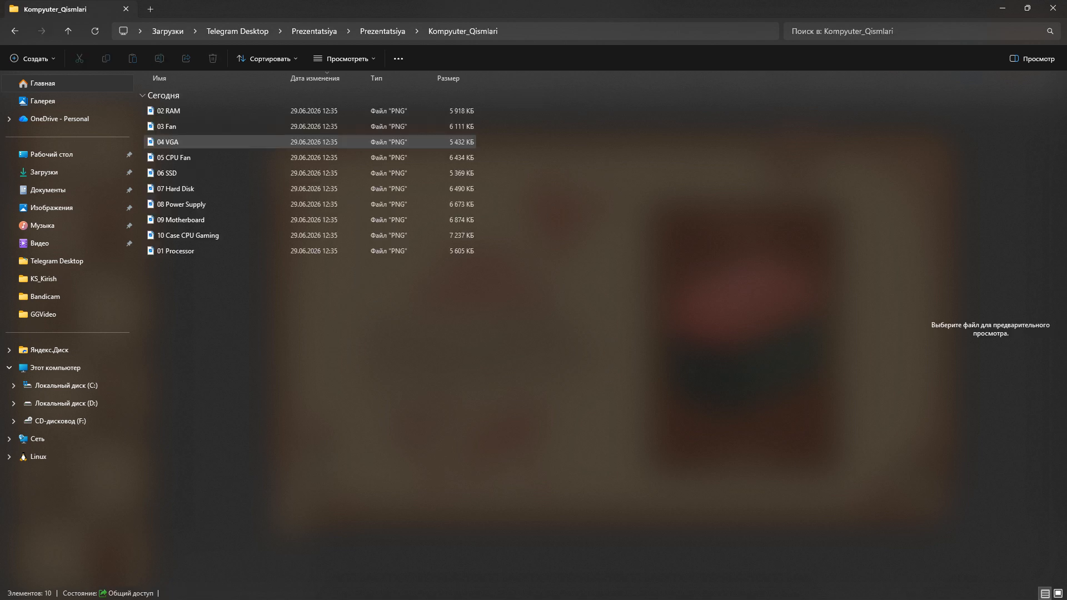
pyautogui.keyDown('ctrl'); pyautogui.scroll(3, 178, 157); pyautogui.keyUp('ctrl')
pyautogui.keyDown('ctrl'); pyautogui.scroll(4, 287, 139); pyautogui.keyUp('ctrl')
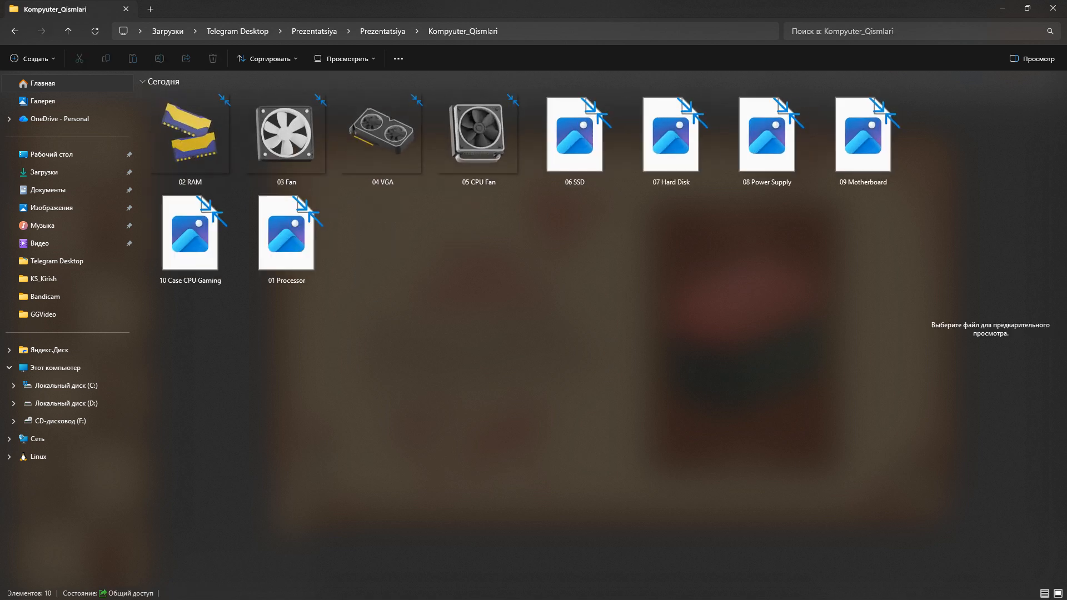
pyautogui.click(15, 31)
pyautogui.doubleClick(178, 157)
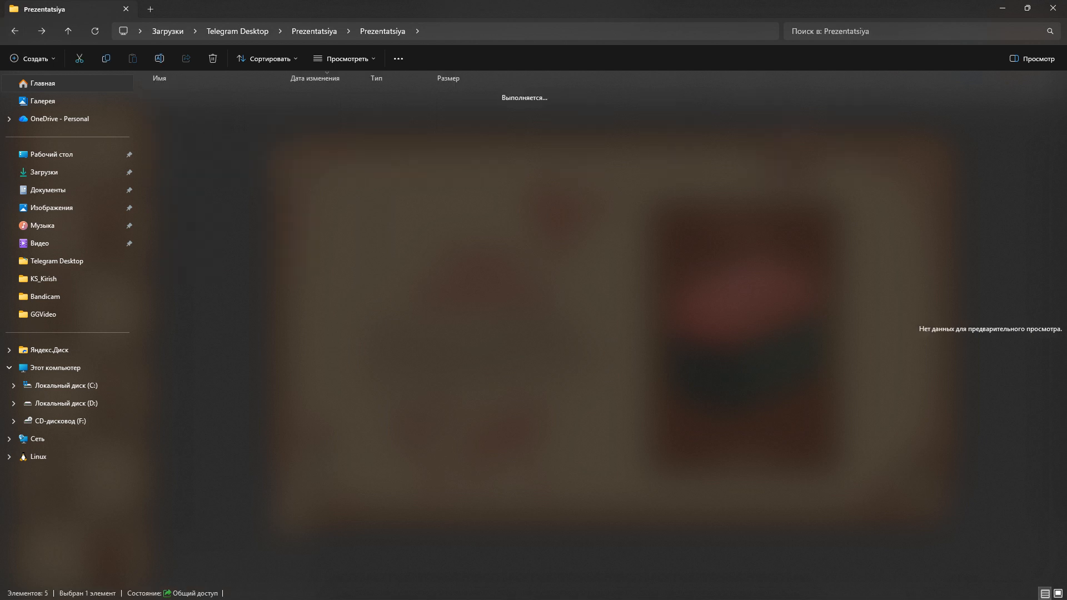
pyautogui.keyDown('ctrl'); pyautogui.scroll(2, 178, 157); pyautogui.keyUp('ctrl')
pyautogui.scroll(6, 473, 136)
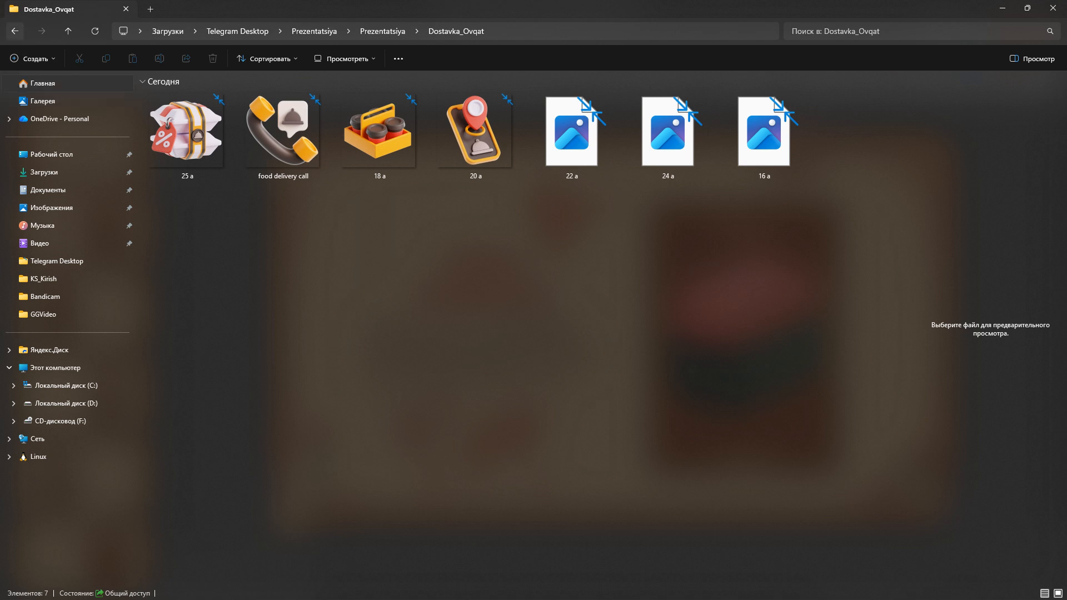
# View the Avto_Extiyot_qismlar images as large thumbnails, and select all five folders in the parent Prezentatsiya folder
pyautogui.click(15, 31)
pyautogui.doubleClick(189, 174)
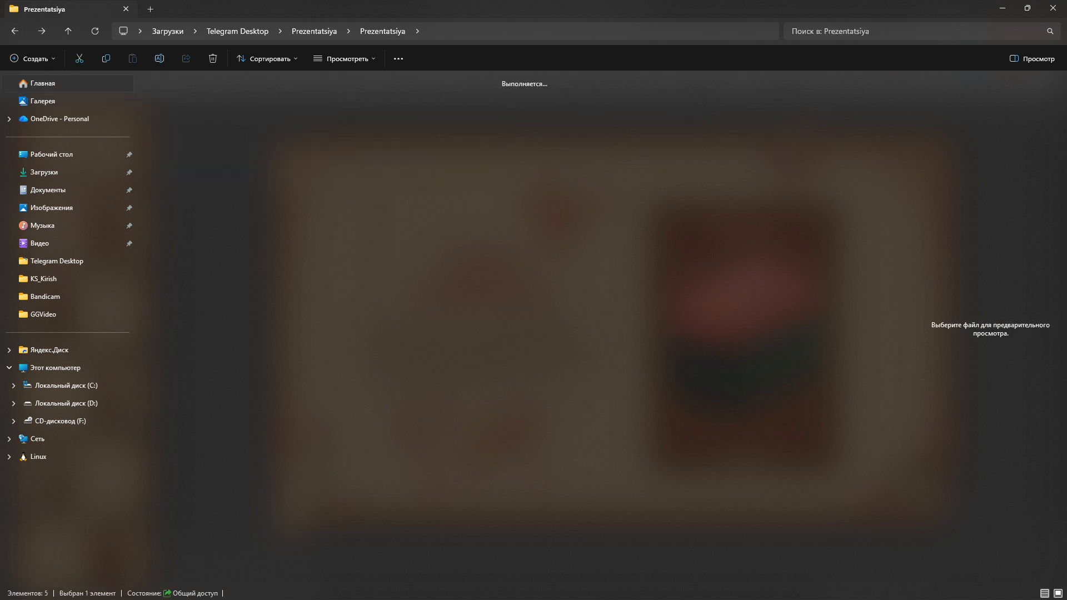
pyautogui.scroll(4, 500, 195)
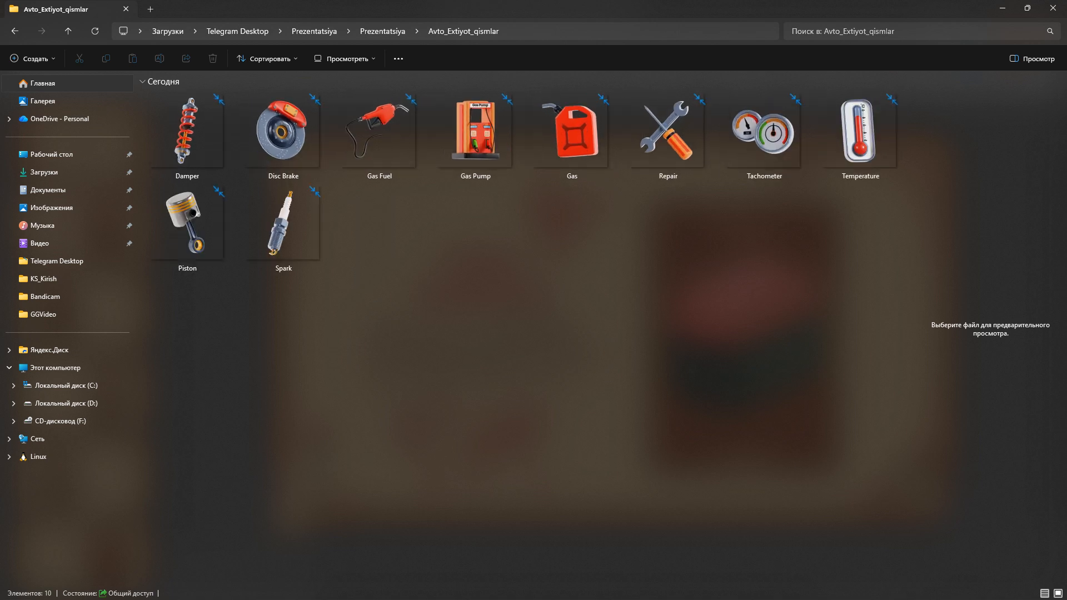
pyautogui.scroll(1, 500, 194)
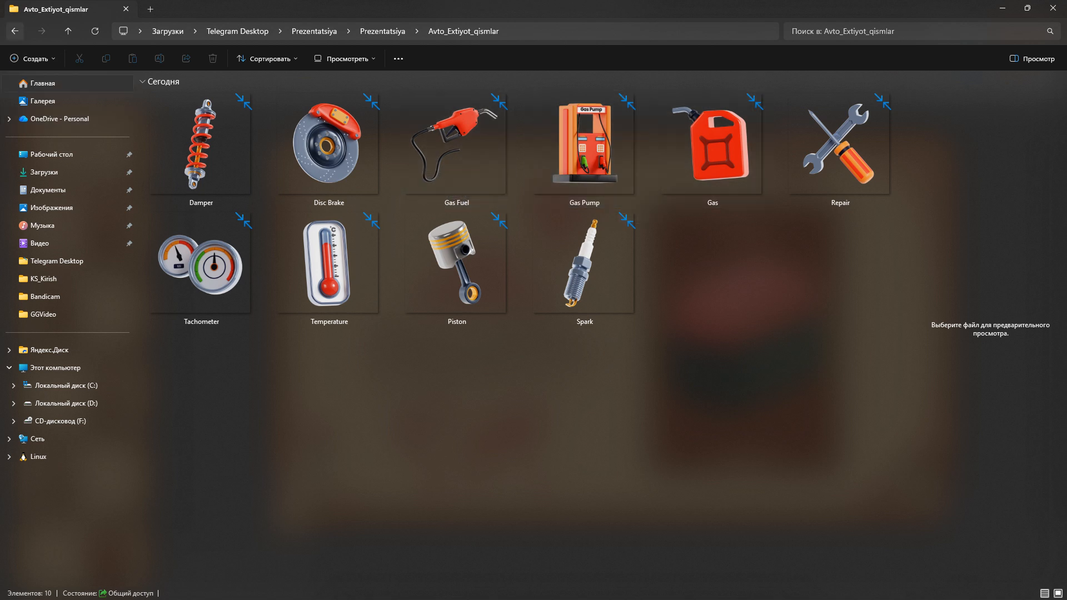
pyautogui.hotkey('alt', 'Left')
pyautogui.moveTo(322, 285); pyautogui.dragTo(253, 102)
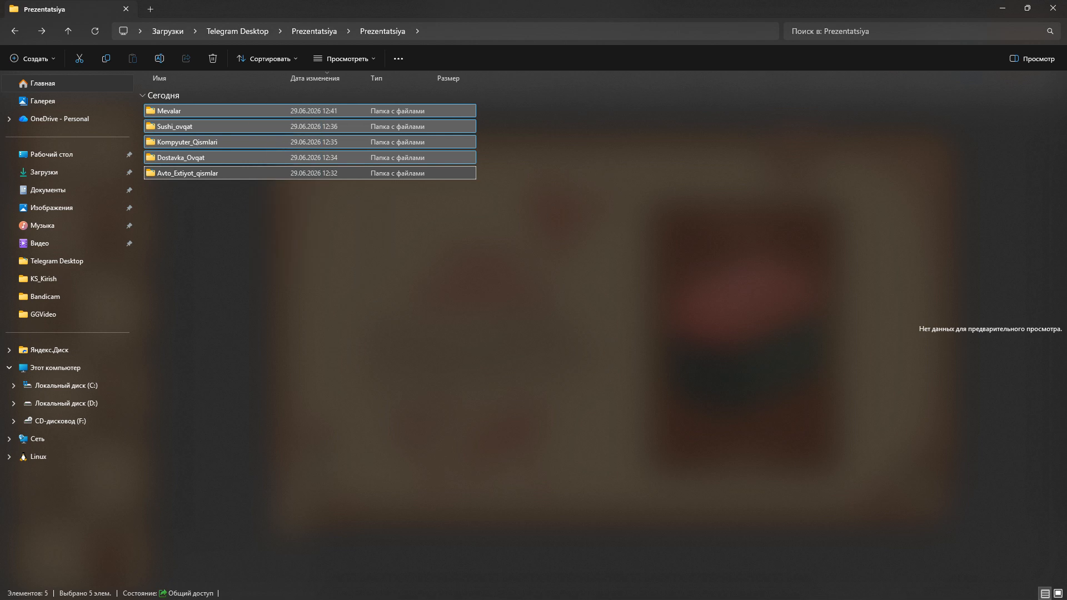
# Switch to the browser and look through the free PowerPoint templates on the SlideEgg page
pyautogui.hotkey('alt', 'Tab')
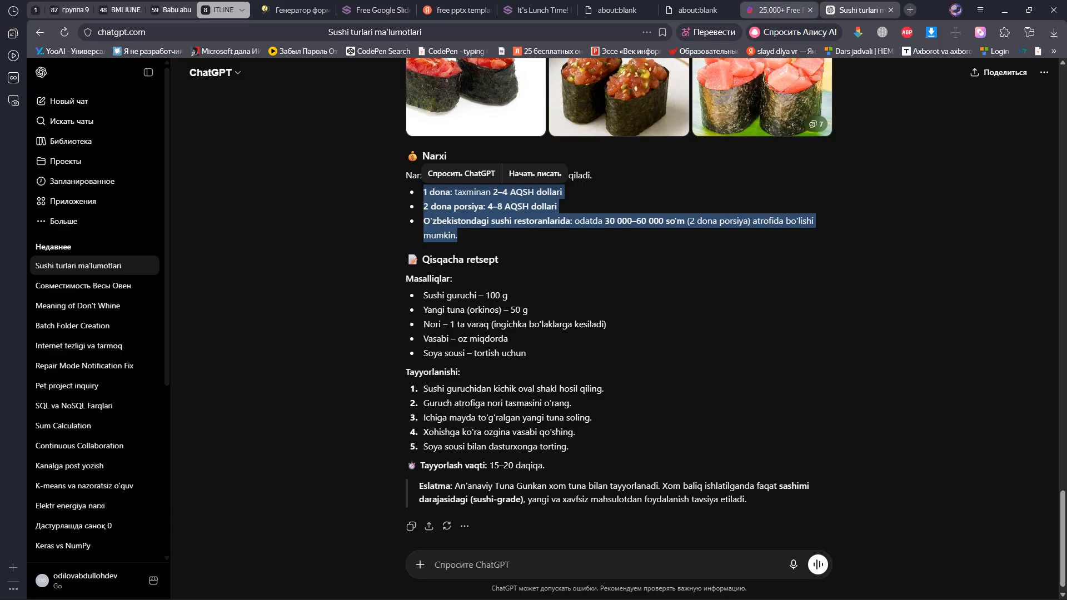
pyautogui.hotkey('ctrl', 'shift', 'Tab')
pyautogui.scroll(-3, 543, 333)
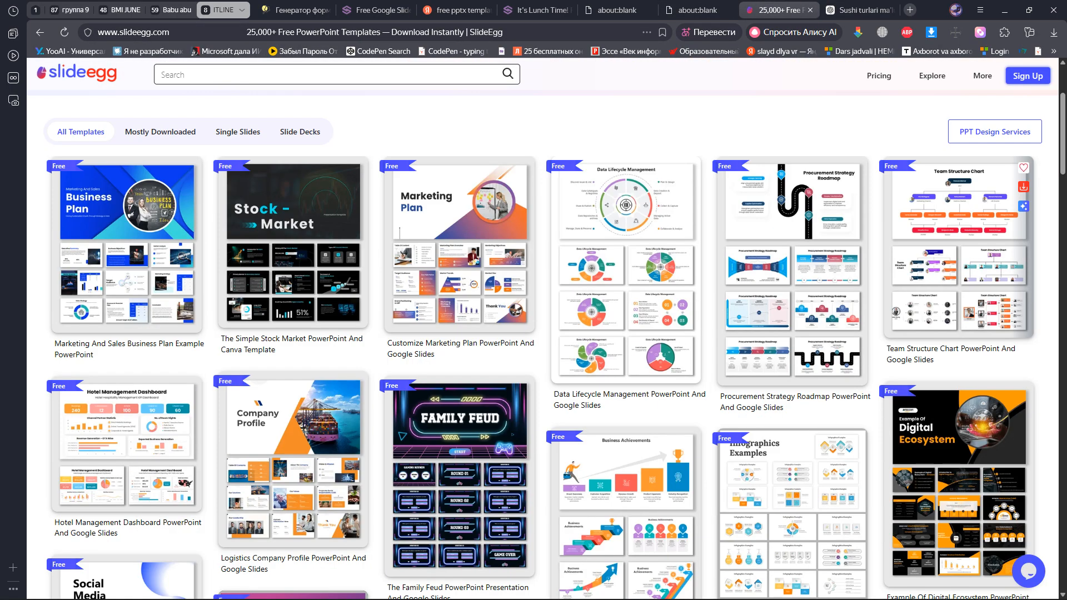
pyautogui.scroll(-3, 459, 312)
pyautogui.scroll(-4, 555, 390)
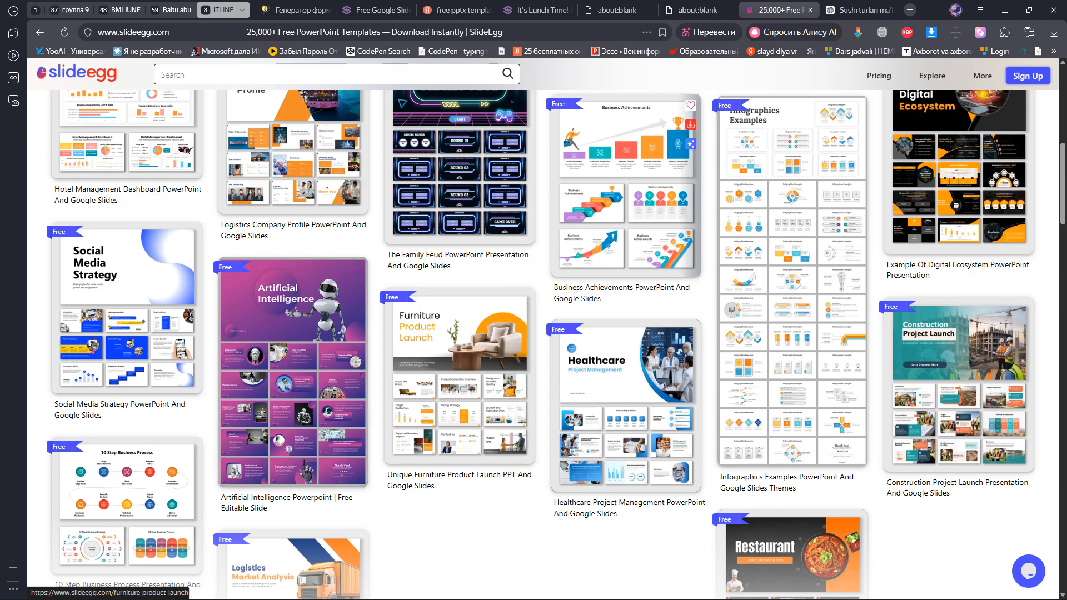
pyautogui.scroll(8, 628, 501)
pyautogui.scroll(2, 628, 528)
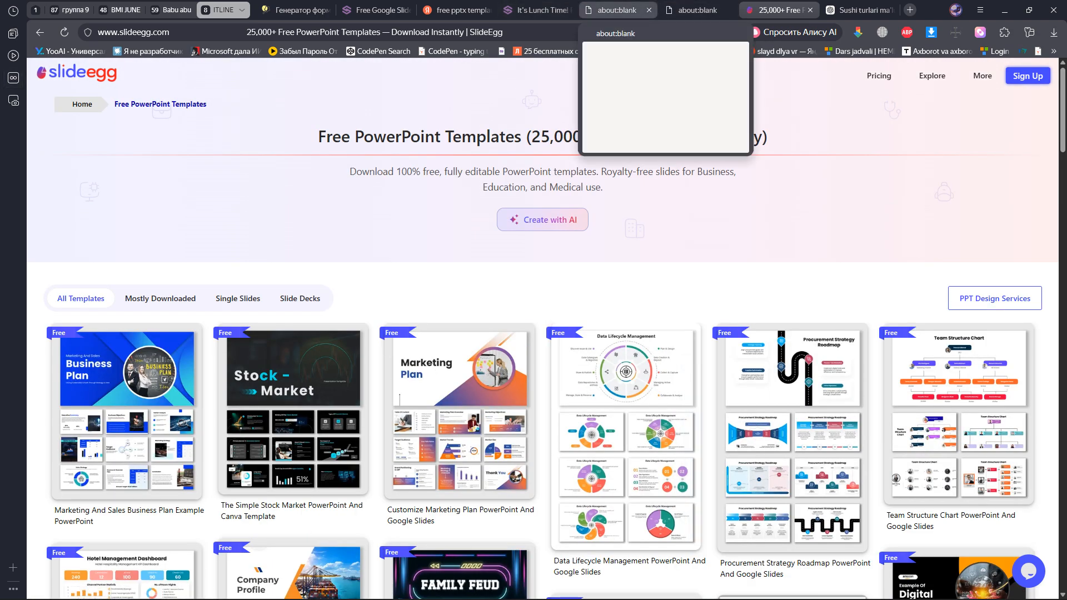
# Open the Template.net result from the "free pptx templates" search and look through its PowerPoint templates
pyautogui.click(456, 10)
pyautogui.scroll(-12, 267, 334)
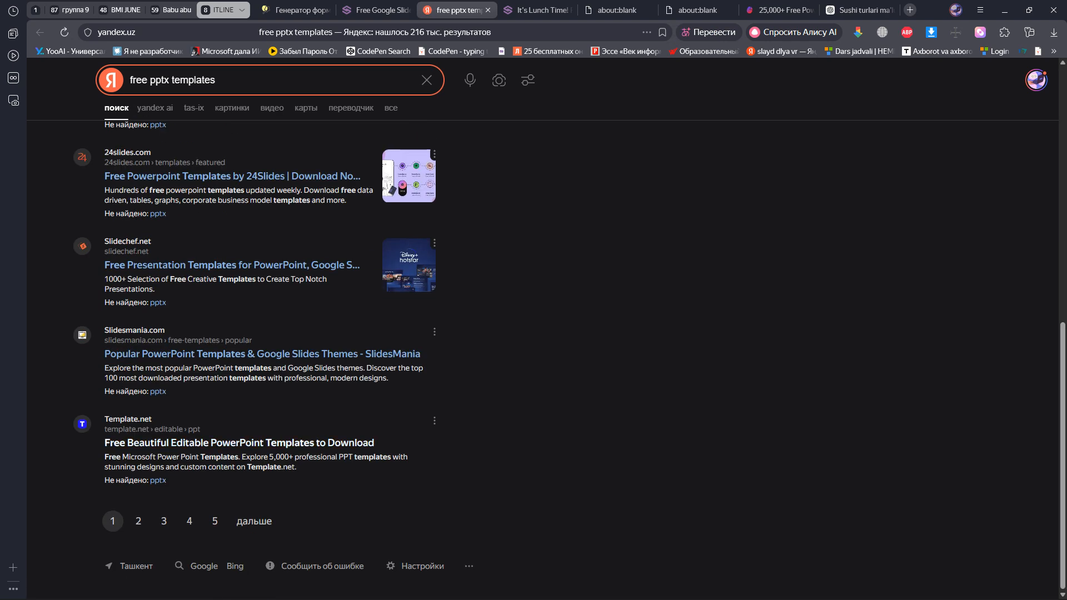
pyautogui.click(312, 443)
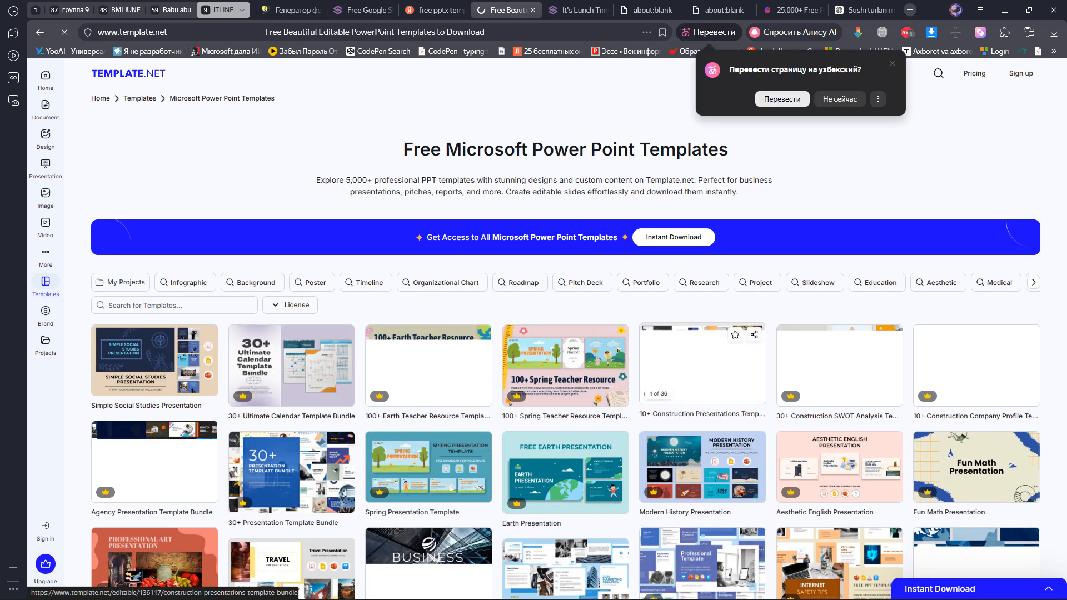
pyautogui.scroll(-7, 702, 389)
pyautogui.scroll(8, 702, 422)
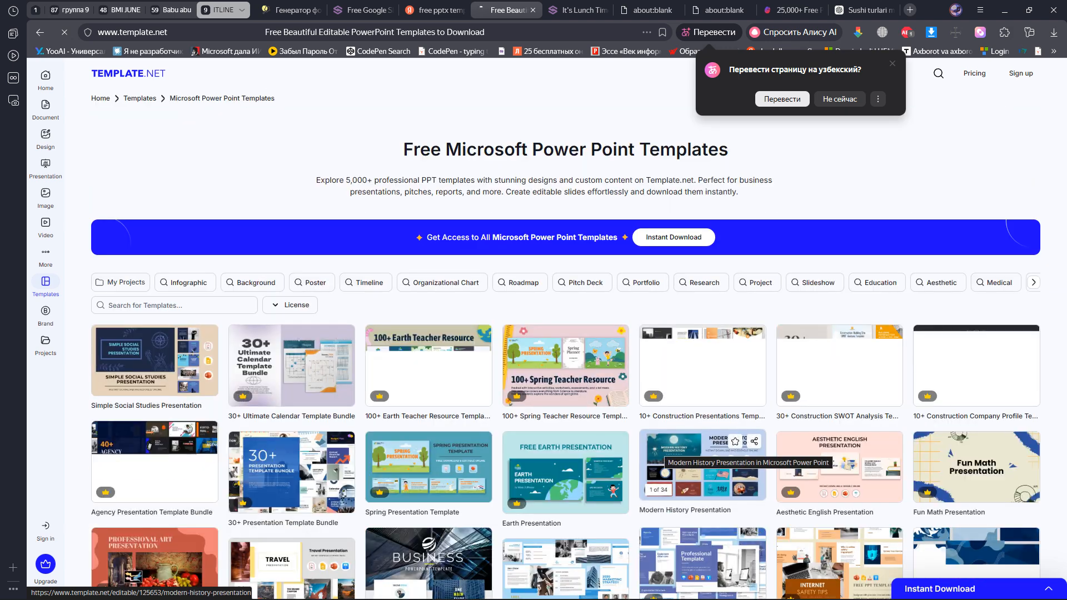
# Filter the Template.net templates by the Free license and look through the listed designs
pyautogui.click(295, 305)
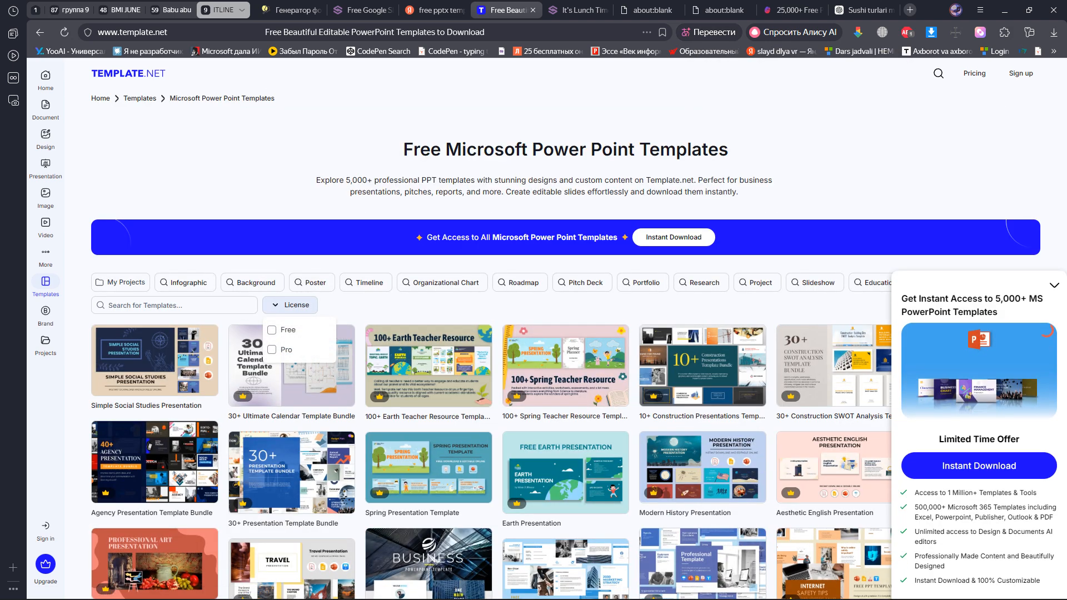
pyautogui.click(272, 330)
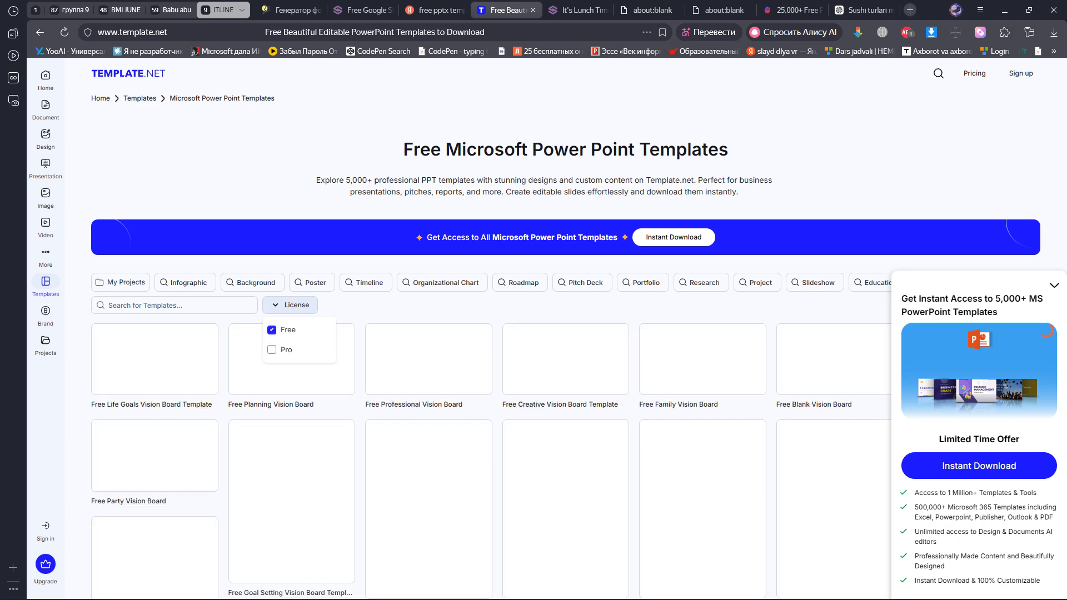
pyautogui.click(308, 305)
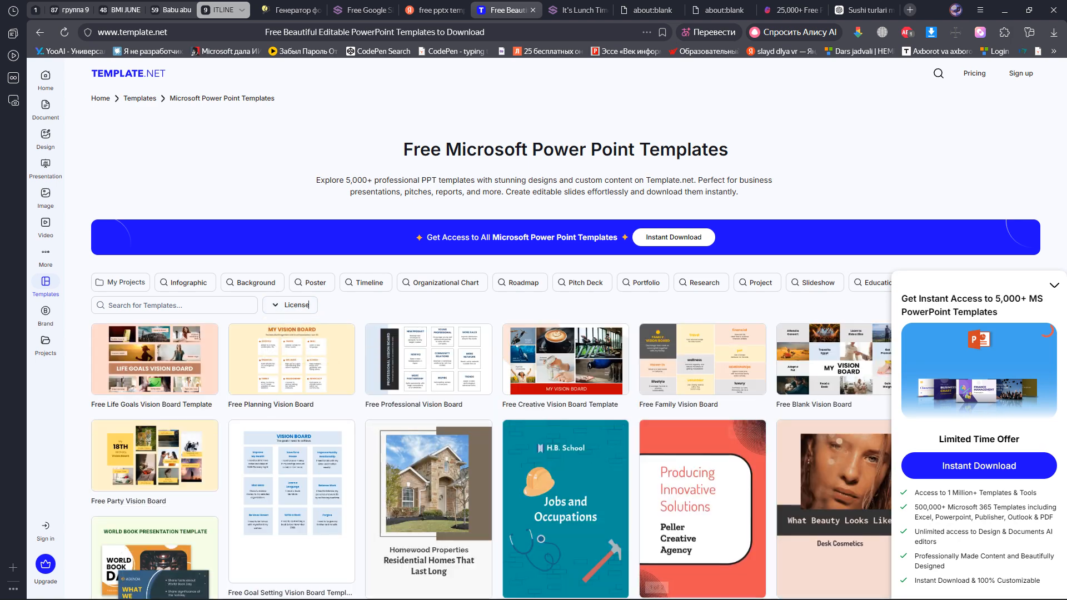
pyautogui.scroll(-7, 428, 484)
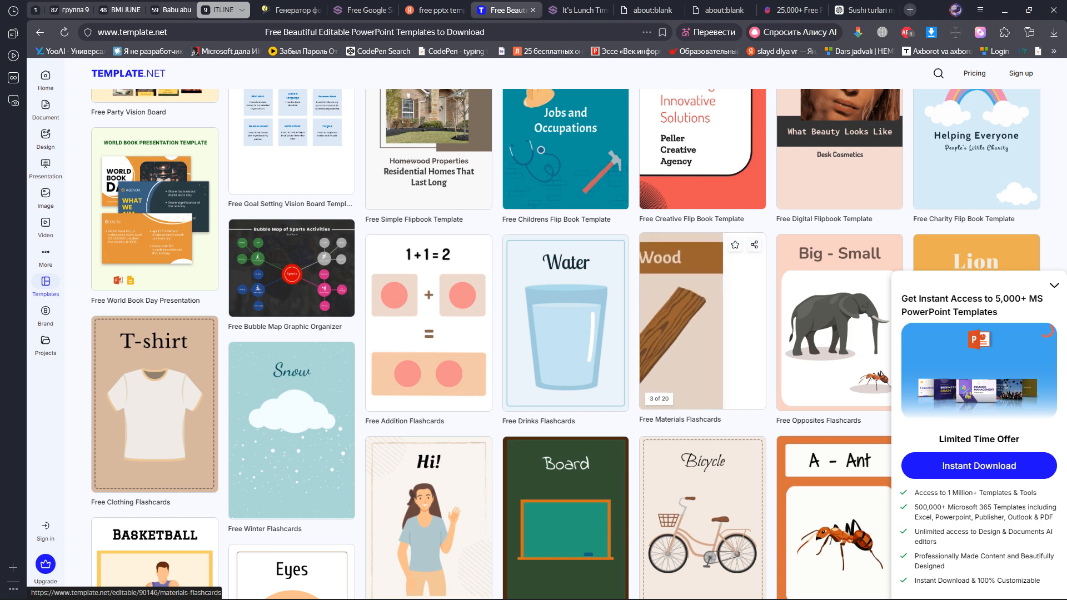
pyautogui.scroll(7, 703, 322)
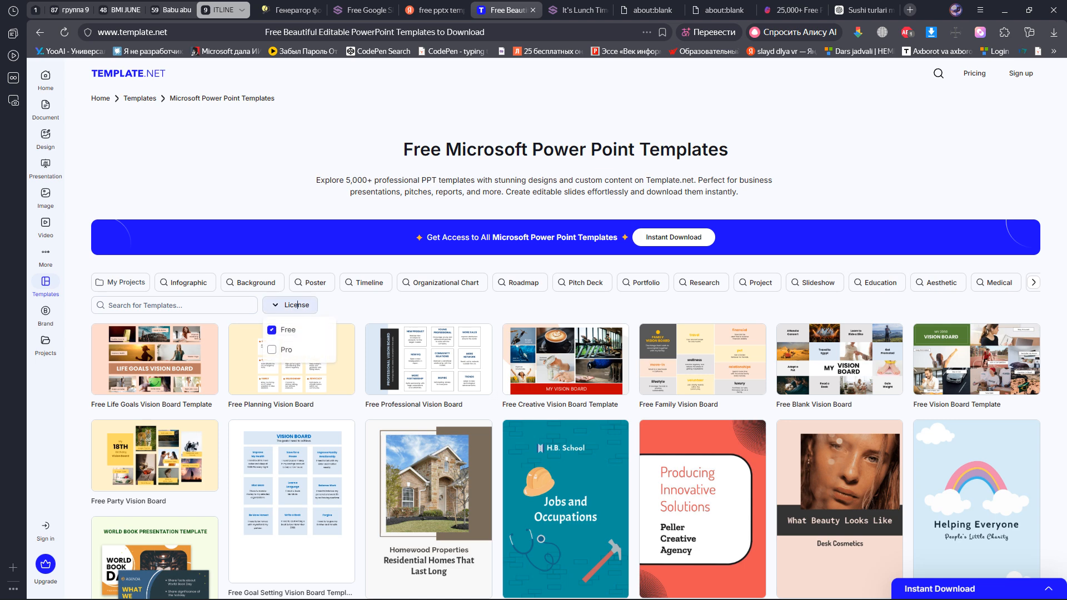
# Add the Pro license to the filter, view the Digital Vision Board Template, and close its preview and the subscription offer
pyautogui.click(272, 350)
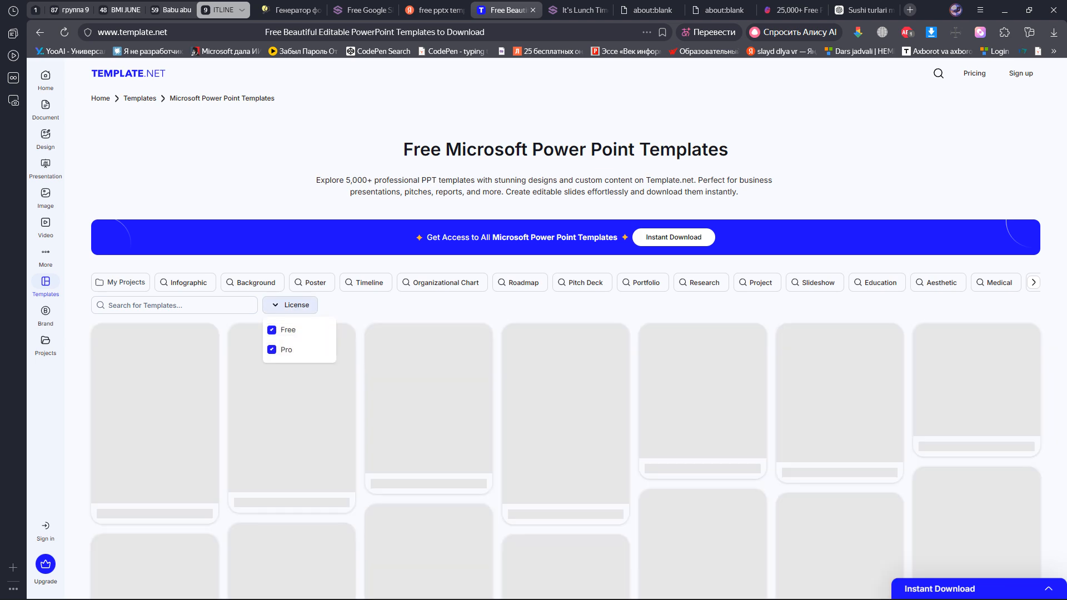
pyautogui.click(428, 361)
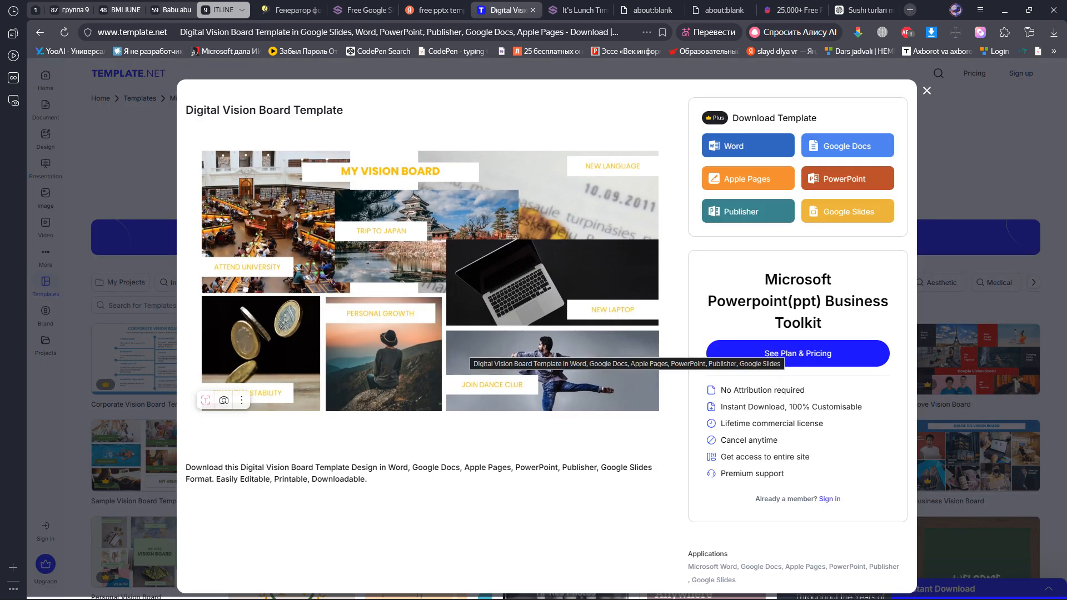
pyautogui.click(926, 90)
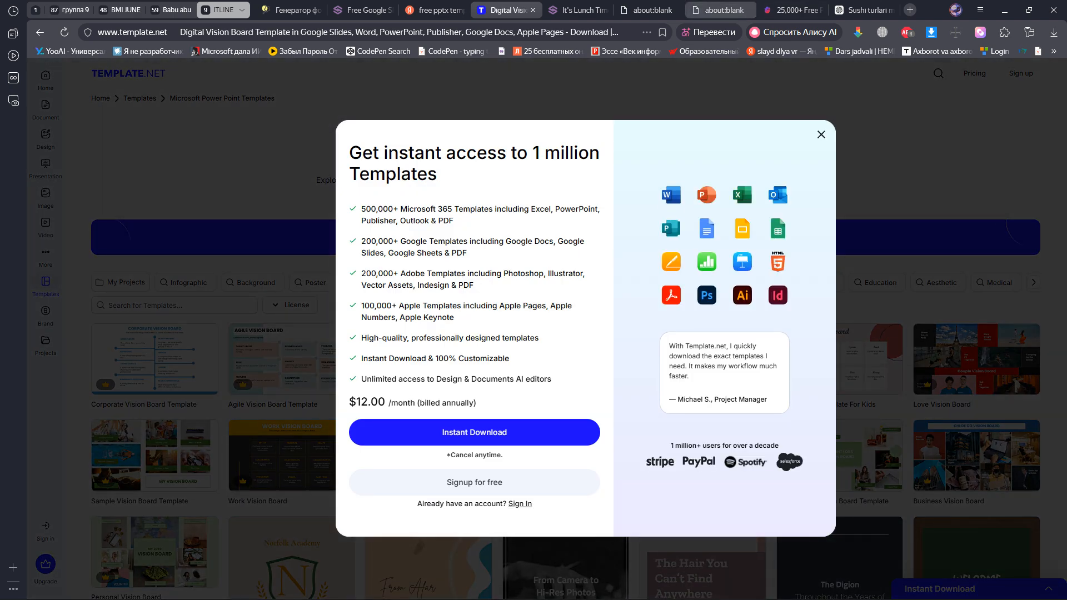
pyautogui.click(822, 135)
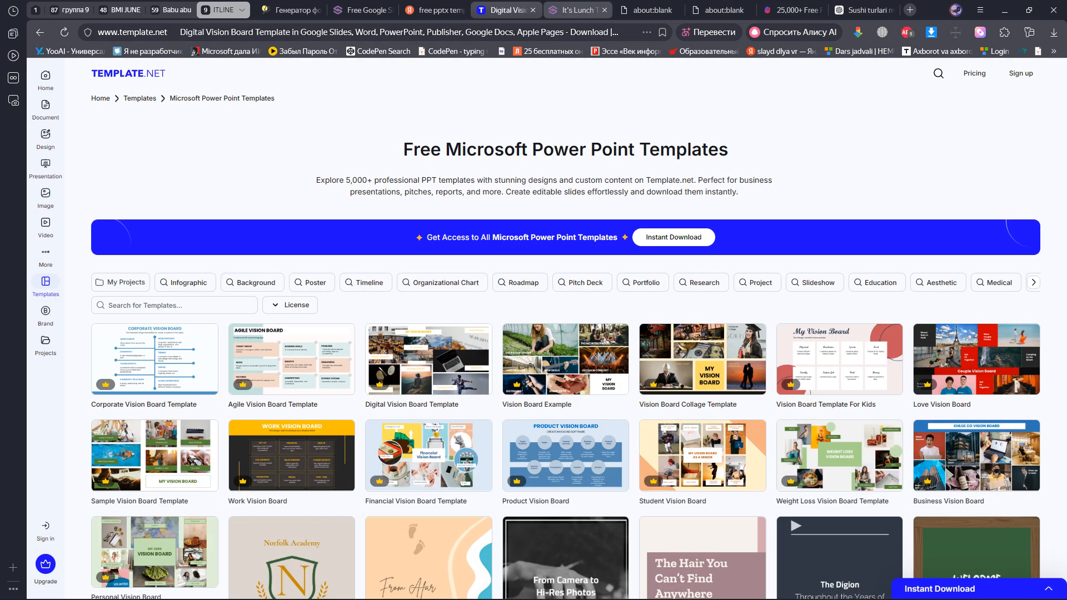